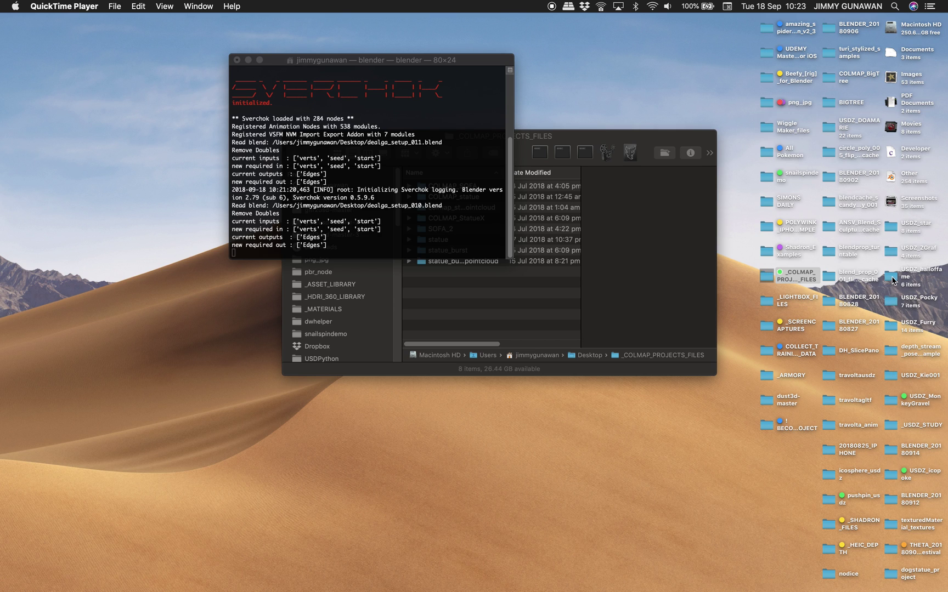
Open the USDZ_ZGraf folder and preview the ZGraf.usdz file
{"action": "double_click", "coordinate": [894, 255]}
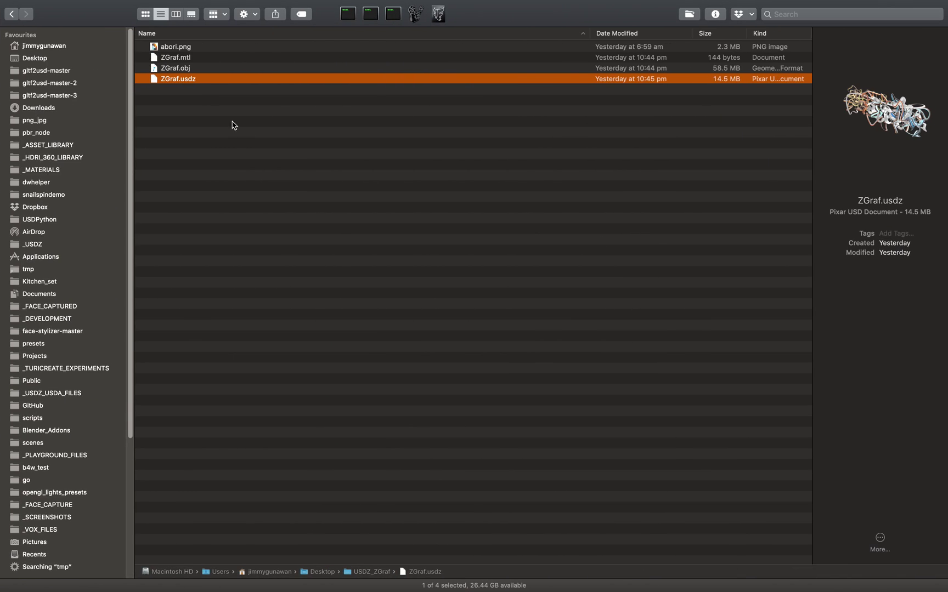
{"action": "left_click", "coordinate": [193, 69]}
{"action": "left_click", "coordinate": [191, 80]}
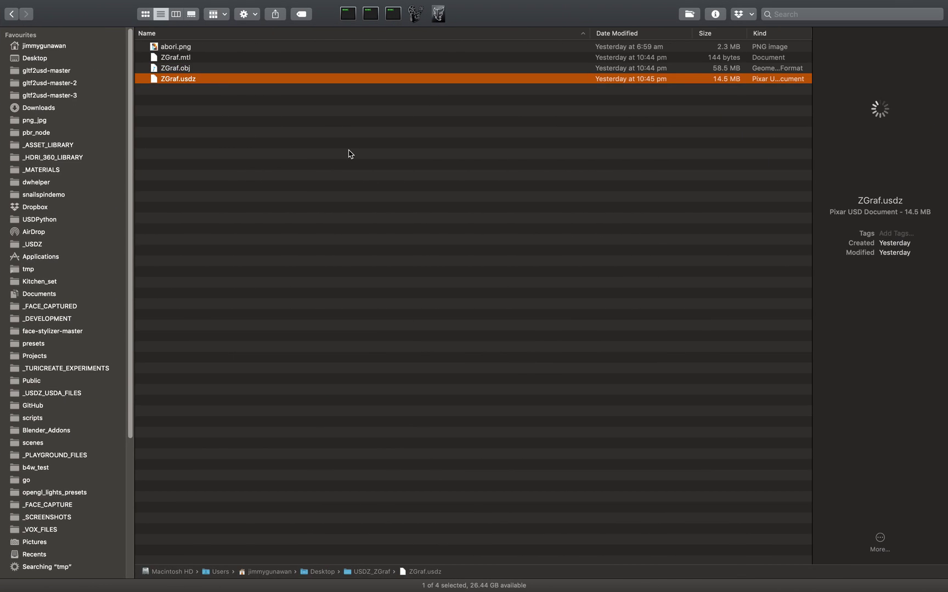
{"action": "key", "text": "space"}
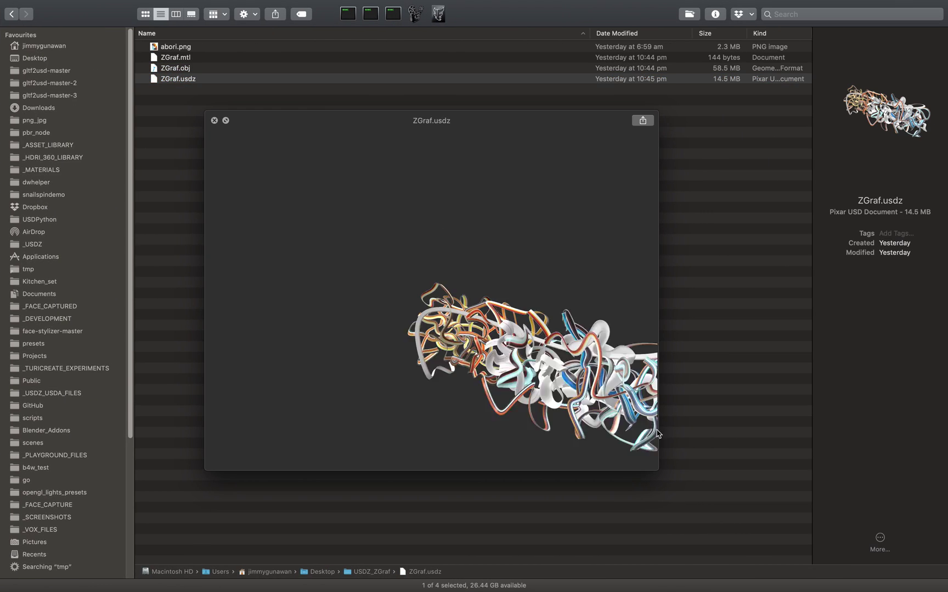
Enlarge the preview window, examine the ribbon model from several angles and distances, and close the preview
{"action": "left_click_drag", "start_coordinate": [657, 467], "coordinate": [745, 498]}
{"action": "left_click_drag", "start_coordinate": [572, 388], "coordinate": [556, 330]}
{"action": "scroll", "coordinate": [501, 291], "scroll_direction": "down", "scroll_amount": 2}
{"action": "scroll", "coordinate": [515, 286], "scroll_direction": "up", "scroll_amount": 6}
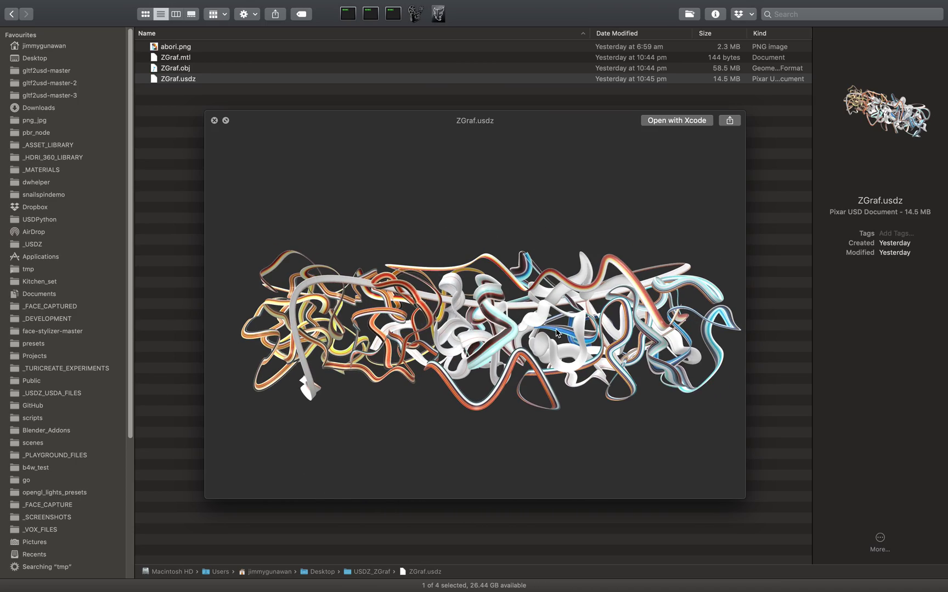
{"action": "scroll", "coordinate": [502, 323], "scroll_direction": "up", "scroll_amount": 10}
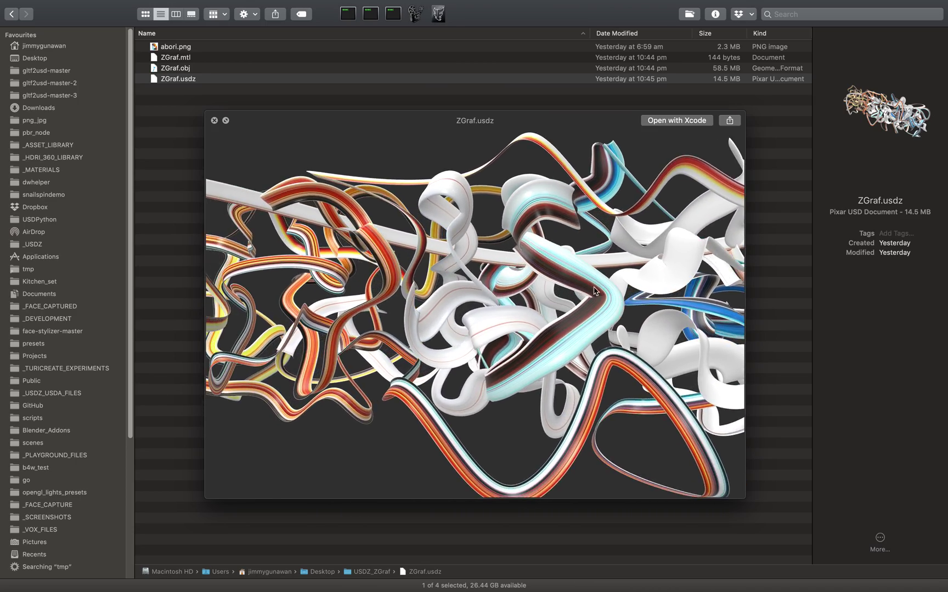
{"action": "scroll", "coordinate": [530, 303], "scroll_direction": "down", "scroll_amount": 6}
{"action": "left_click_drag", "start_coordinate": [530, 303], "coordinate": [567, 300]}
{"action": "key", "text": "space"}
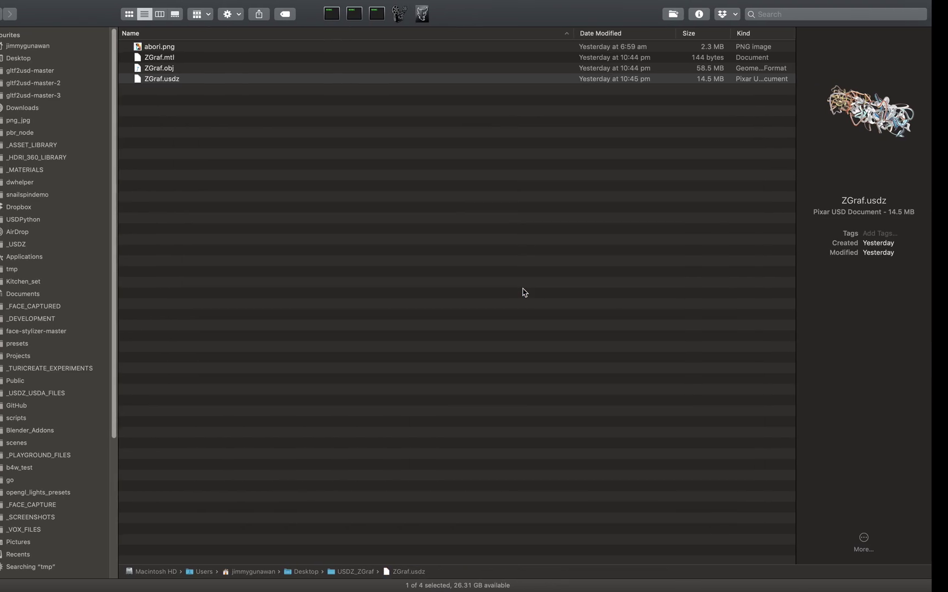
Switch to Blender and examine the start of the Zeffii_Grafitti node tree and the curves it generates
{"action": "key", "text": "ctrl+Right"}
{"action": "left_click", "coordinate": [728, 447]}
{"action": "left_click", "coordinate": [628, 387]}
{"action": "left_click", "coordinate": [700, 426]}
{"action": "left_click", "coordinate": [664, 355]}
{"action": "left_click", "coordinate": [706, 436]}
{"action": "left_click", "coordinate": [516, 343]}
{"action": "left_click", "coordinate": [693, 412]}
{"action": "scroll", "coordinate": [693, 415], "scroll_direction": "up", "scroll_amount": 4}
{"action": "middle_click_drag", "start_coordinate": [140, 59], "coordinate": [387, 90]}
{"action": "scroll", "coordinate": [388, 90], "scroll_direction": "up", "scroll_amount": 11}
{"action": "middle_click_drag", "start_coordinate": [348, 208], "coordinate": [345, 182]}
{"action": "middle_click_drag", "start_coordinate": [251, 480], "coordinate": [241, 482]}
{"action": "middle_click_drag", "start_coordinate": [351, 137], "coordinate": [349, 128]}
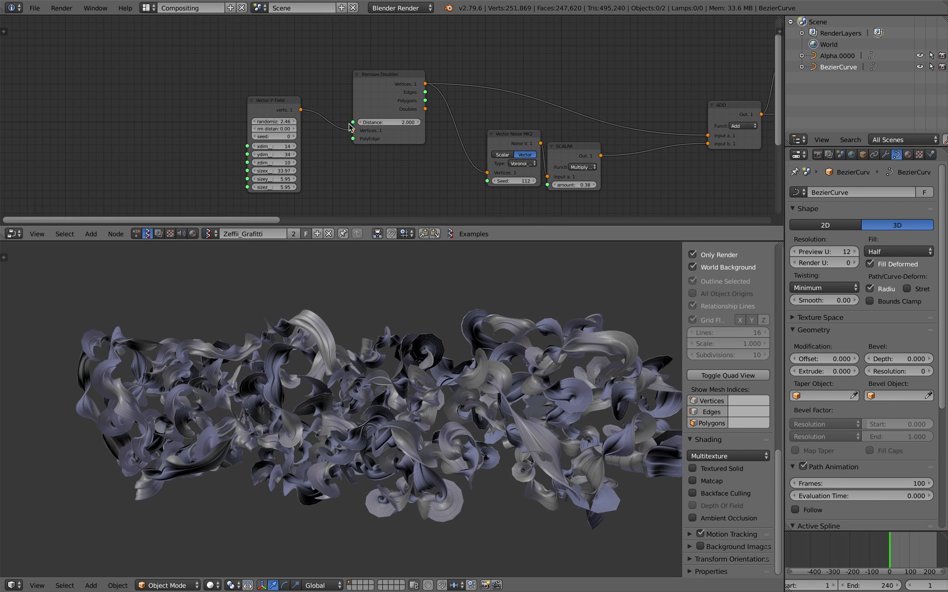
Set the Remove Doubles distance to 1 and the Vector P Field's xdim to 82
{"action": "scroll", "coordinate": [381, 129], "scroll_direction": "up", "scroll_amount": 1}
{"action": "key", "text": "Return"}
{"action": "left_click_drag", "start_coordinate": [264, 148], "coordinate": [275, 149]}
Delete the chain of nodes that feeds the twist input of the curve output node
{"action": "scroll", "coordinate": [430, 159], "scroll_direction": "down", "scroll_amount": 4}
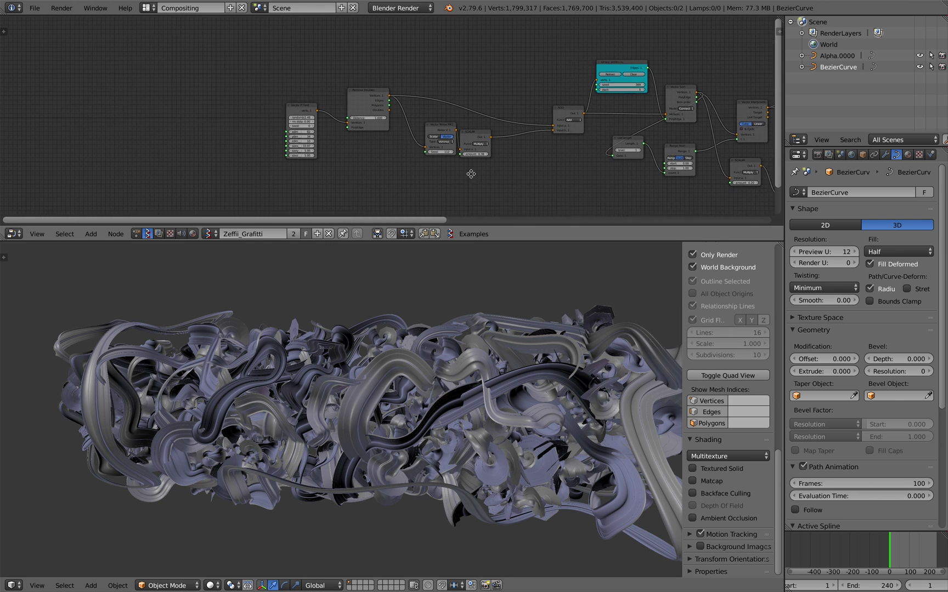
{"action": "scroll", "coordinate": [535, 156], "scroll_direction": "up", "scroll_amount": 5}
{"action": "middle_click_drag", "start_coordinate": [535, 157], "coordinate": [292, 89]}
{"action": "scroll", "coordinate": [351, 120], "scroll_direction": "up", "scroll_amount": 2}
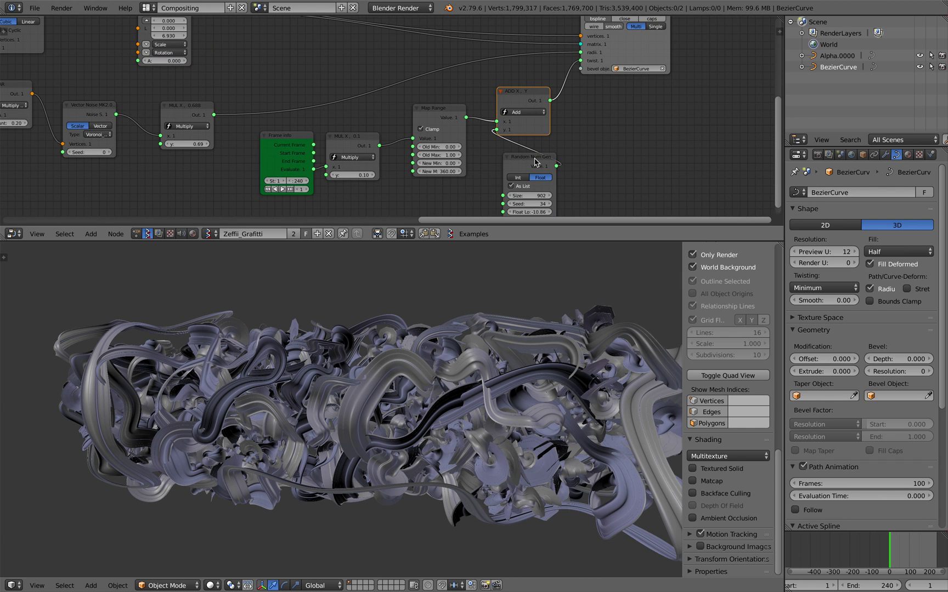
{"action": "key", "text": "x"}
{"action": "key", "text": "x"}
{"action": "key", "text": "x"}
{"action": "key", "text": "x"}
{"action": "key", "text": "ctrl+z"}
Select the generated curve object in the viewport and move its curve output node closer to the other nodes
{"action": "scroll", "coordinate": [476, 413], "scroll_direction": "down", "scroll_amount": 3}
{"action": "middle_click_drag", "start_coordinate": [476, 413], "coordinate": [450, 369]}
{"action": "right_click", "coordinate": [472, 389]}
{"action": "scroll", "coordinate": [341, 135], "scroll_direction": "down", "scroll_amount": 4}
{"action": "middle_click_drag", "start_coordinate": [340, 136], "coordinate": [395, 148]}
{"action": "left_click_drag", "start_coordinate": [624, 85], "coordinate": [423, 91]}
{"action": "scroll", "coordinate": [406, 107], "scroll_direction": "up", "scroll_amount": 10}
{"action": "middle_click_drag", "start_coordinate": [367, 108], "coordinate": [433, 132]}
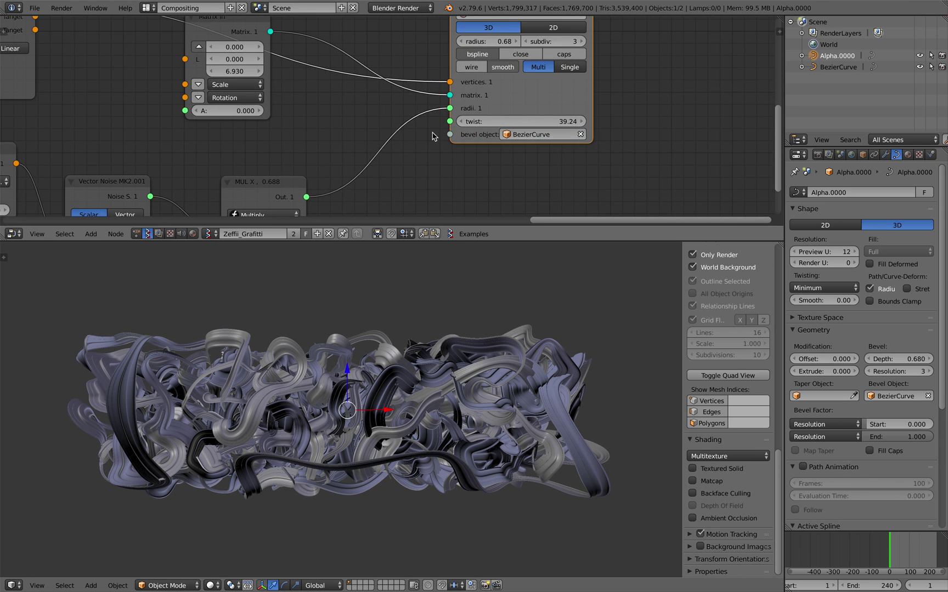
Clear the bevel object on the curve output node to view the curves without it, and undo the change
{"action": "left_click", "coordinate": [580, 134]}
{"action": "middle_click_drag", "start_coordinate": [445, 389], "coordinate": [365, 397]}
{"action": "key", "text": "ctrl+z"}
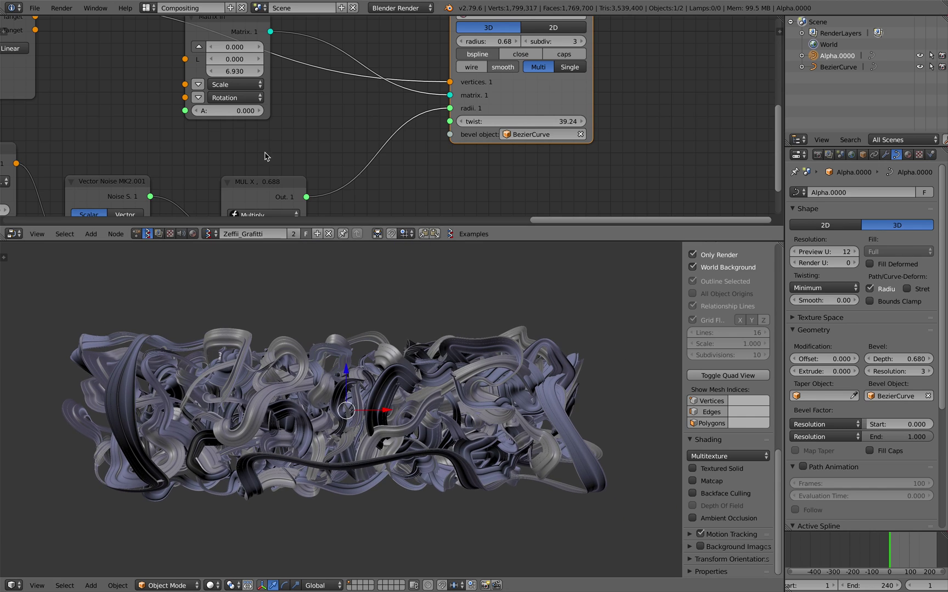
Reposition the SCALAR multiply node and the Vector Noise node near the start of the node tree
{"action": "scroll", "coordinate": [253, 141], "scroll_direction": "down", "scroll_amount": 3}
{"action": "middle_click_drag", "start_coordinate": [245, 135], "coordinate": [488, 141]}
{"action": "mouse_move", "coordinate": [245, 135]}
{"action": "middle_mouse_down"}
{"action": "mouse_move", "coordinate": [391, 134]}
{"action": "mouse_move", "coordinate": [424, 166]}
{"action": "middle_mouse_up"}
{"action": "scroll", "coordinate": [334, 144], "scroll_direction": "down", "scroll_amount": 5}
{"action": "middle_click_drag", "start_coordinate": [328, 134], "coordinate": [435, 124]}
{"action": "scroll", "coordinate": [345, 142], "scroll_direction": "up", "scroll_amount": 5}
{"action": "left_click_drag", "start_coordinate": [303, 130], "coordinate": [349, 131]}
{"action": "scroll", "coordinate": [329, 126], "scroll_direction": "up", "scroll_amount": 2}
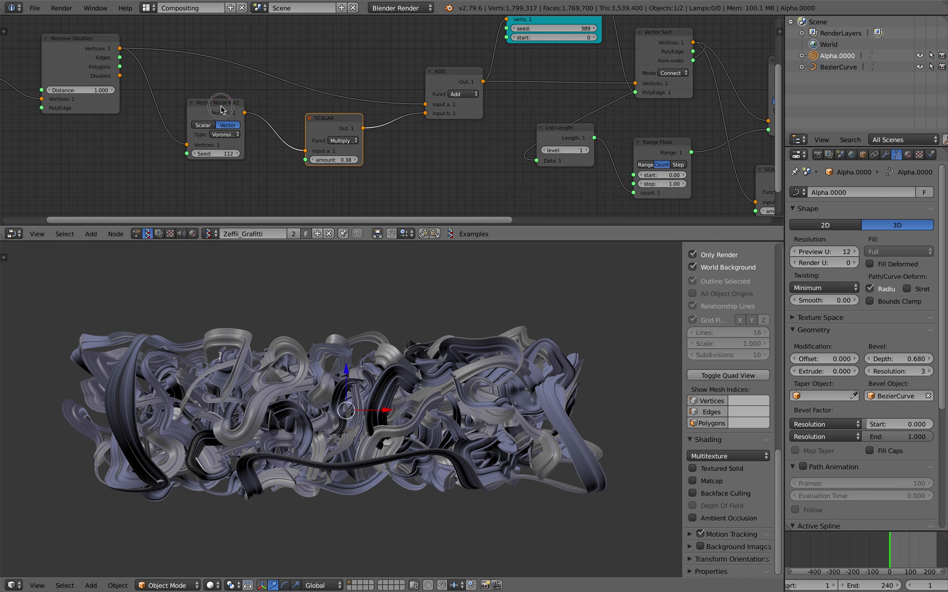
{"action": "left_click_drag", "start_coordinate": [222, 109], "coordinate": [234, 100]}
Move the Vector P Field node farther away from the Remove Doubles node
{"action": "middle_click_drag", "start_coordinate": [350, 125], "coordinate": [436, 137]}
{"action": "middle_click_drag", "start_coordinate": [332, 140], "coordinate": [414, 146]}
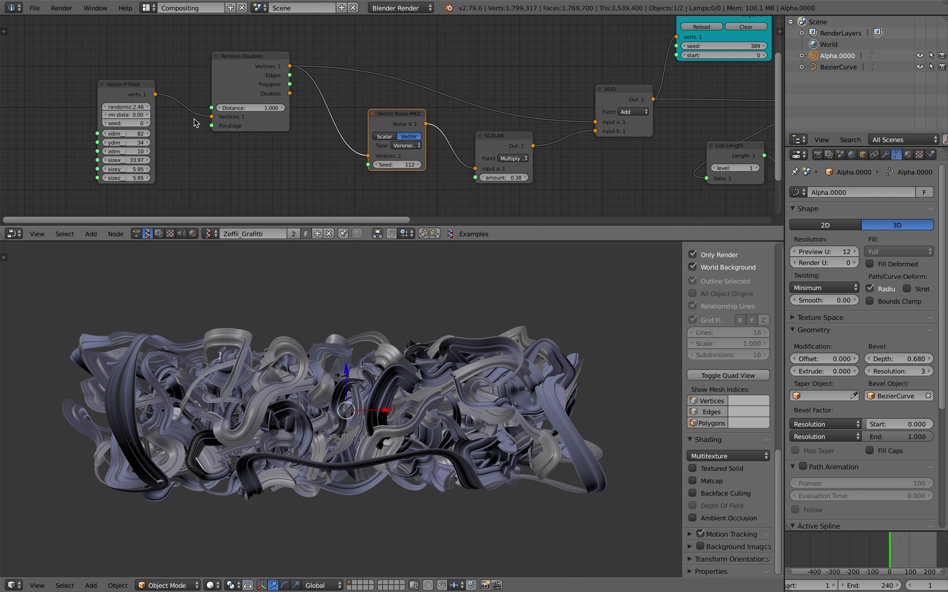
{"action": "left_click_drag", "start_coordinate": [126, 95], "coordinate": [45, 89]}
{"action": "middle_click_drag", "start_coordinate": [93, 85], "coordinate": [153, 81]}
{"action": "left_click_drag", "start_coordinate": [139, 79], "coordinate": [114, 78]}
{"action": "scroll", "coordinate": [121, 80], "scroll_direction": "up", "scroll_amount": 2}
{"action": "middle_click_drag", "start_coordinate": [209, 148], "coordinate": [212, 131]}
Add a Viewer Draw node below Remove Doubles and link the Vector P Field's verts output to its vertices input
{"action": "right_click", "coordinate": [126, 54]}
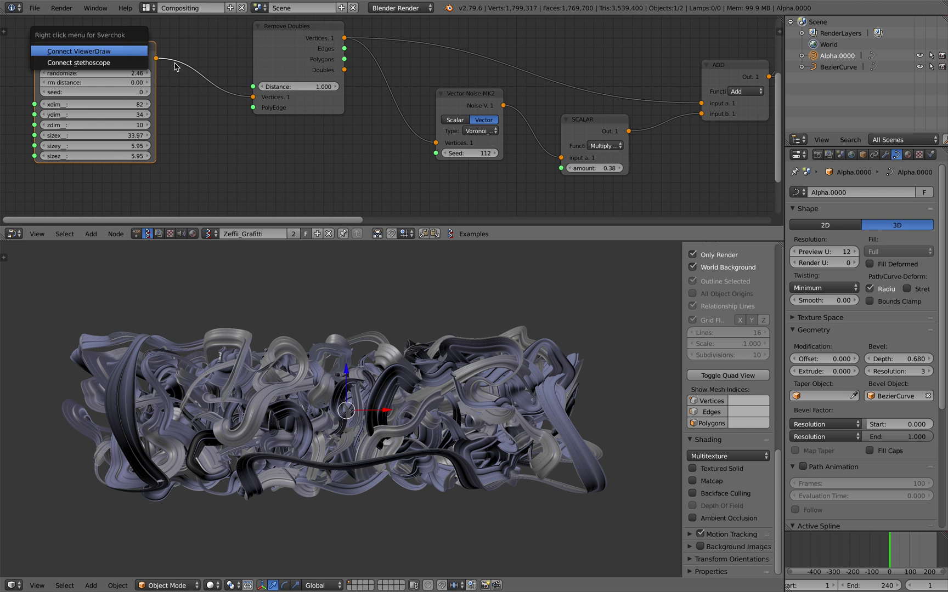
{"action": "key", "text": "Return"}
{"action": "left_click", "coordinate": [267, 130]}
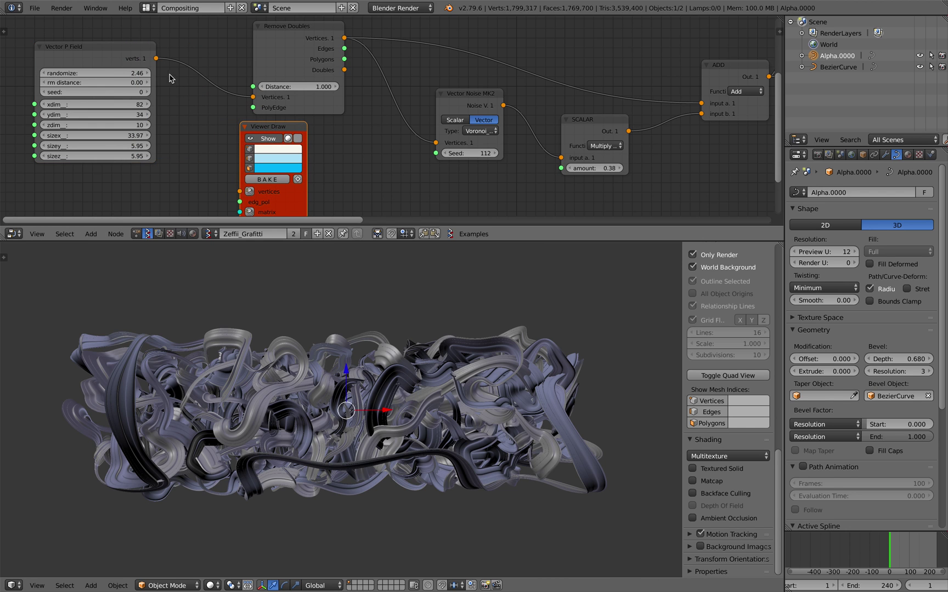
{"action": "left_click_drag", "start_coordinate": [156, 58], "coordinate": [240, 192]}
{"action": "scroll", "coordinate": [386, 504], "scroll_direction": "down", "scroll_amount": 1}
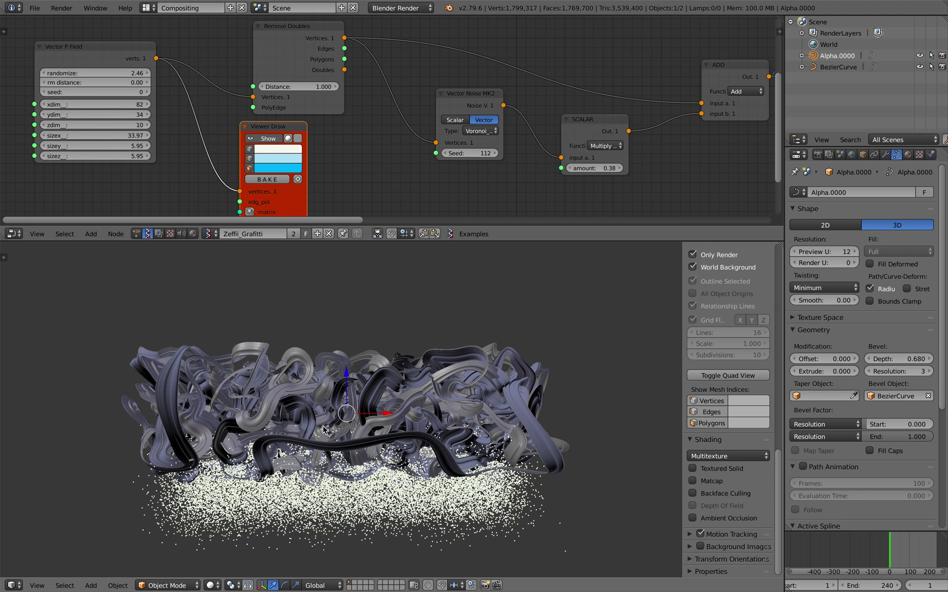
Shift the Viewer Draw and Remove Doubles nodes so their links are easier to see
{"action": "left_click_drag", "start_coordinate": [282, 133], "coordinate": [311, 125]}
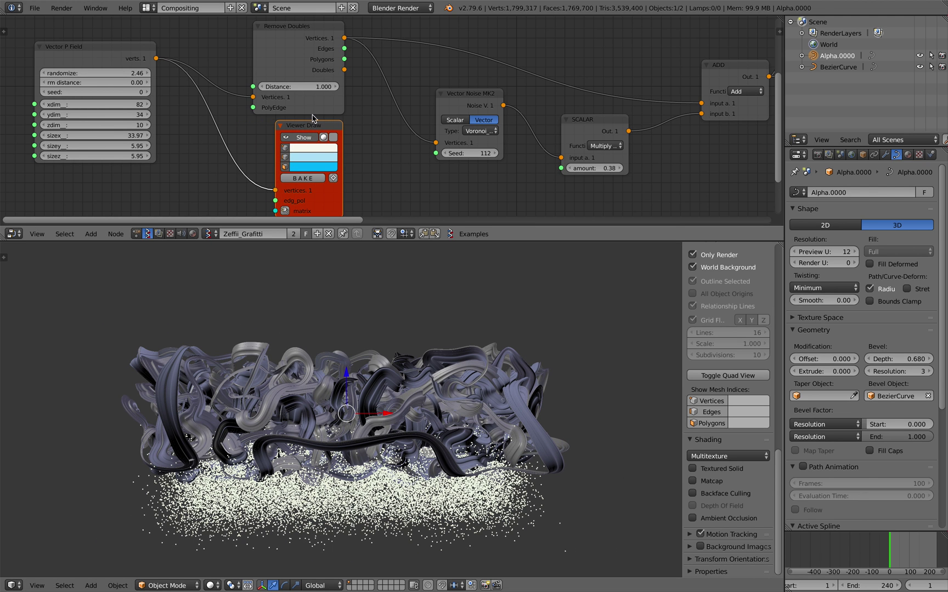
{"action": "left_click_drag", "start_coordinate": [316, 39], "coordinate": [287, 37]}
{"action": "middle_click_drag", "start_coordinate": [153, 61], "coordinate": [170, 58]}
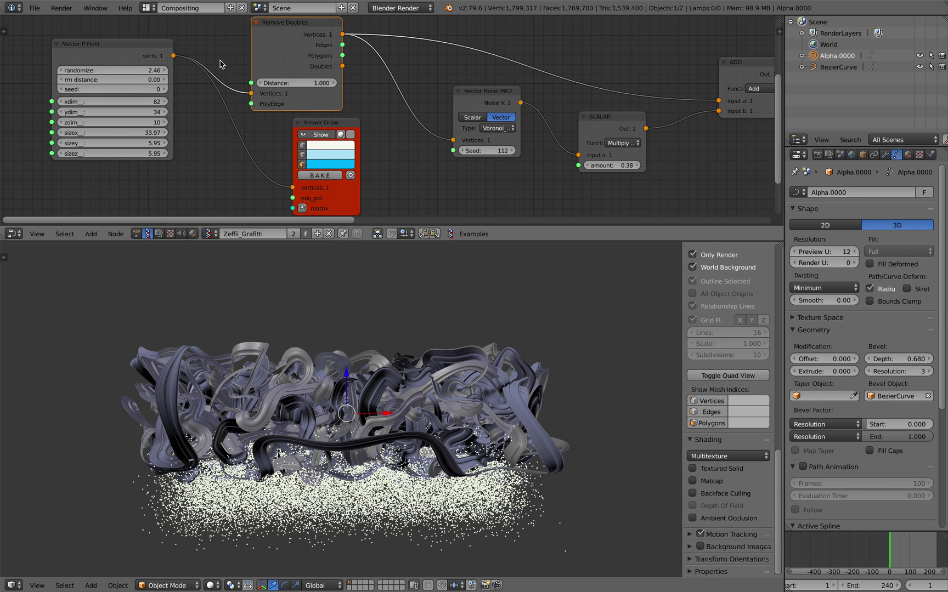
Set the Vector P Field's randomize value to 0 and view the resulting point arrangement
{"action": "type", "text": "0"}
{"action": "key", "text": "Return"}
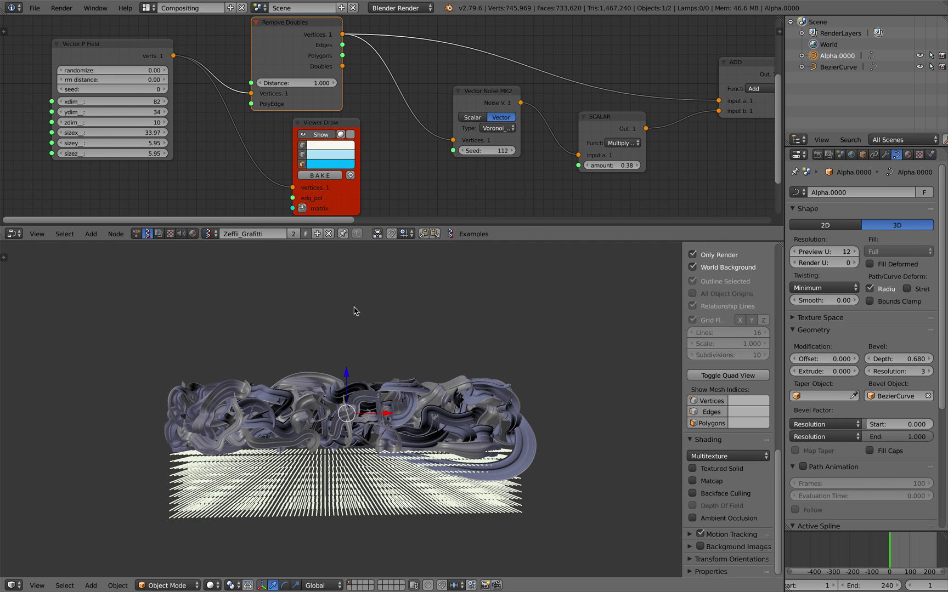
{"action": "middle_click_drag", "start_coordinate": [354, 314], "coordinate": [398, 339]}
{"action": "middle_click_drag", "start_coordinate": [373, 551], "coordinate": [331, 514]}
{"action": "middle_click_drag", "start_coordinate": [425, 512], "coordinate": [395, 494]}
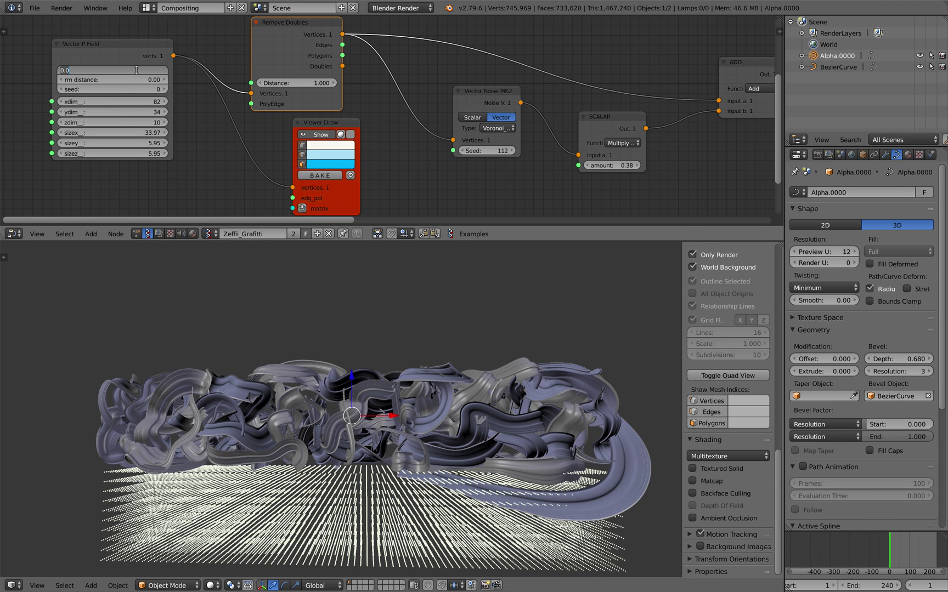
Set the Vector P Field's randomize to 2 and link the Remove Doubles vertices output to the Viewer Draw node
{"action": "key", "text": "Return"}
{"action": "scroll", "coordinate": [320, 55], "scroll_direction": "down", "scroll_amount": 1}
{"action": "left_click_drag", "start_coordinate": [345, 40], "coordinate": [387, 131]}
{"action": "left_click_drag", "start_coordinate": [360, 304], "coordinate": [299, 182]}
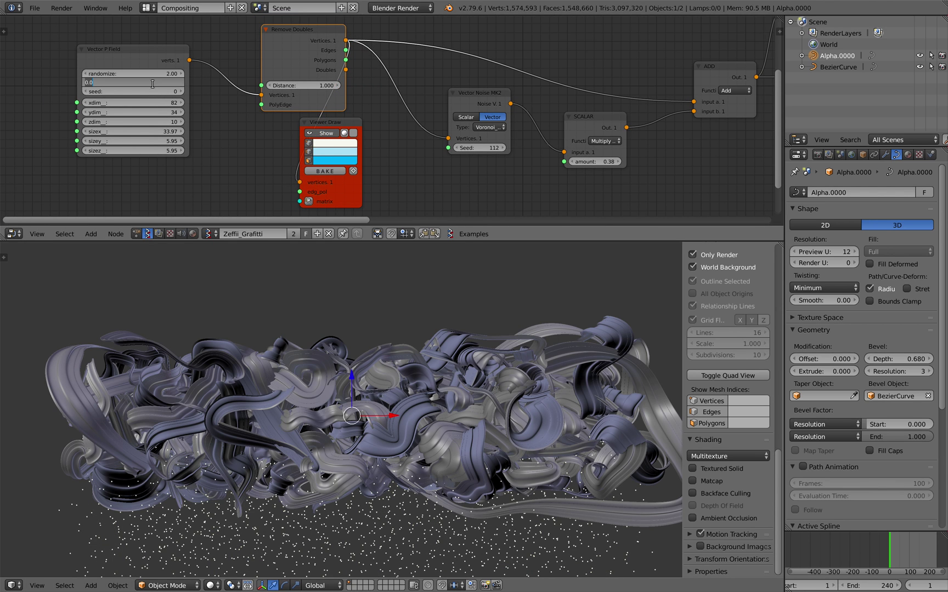
Set the Vector P Field's rm distance to 1 and increase it to 2.44
{"action": "type", "text": "1"}
{"action": "key", "text": "Return"}
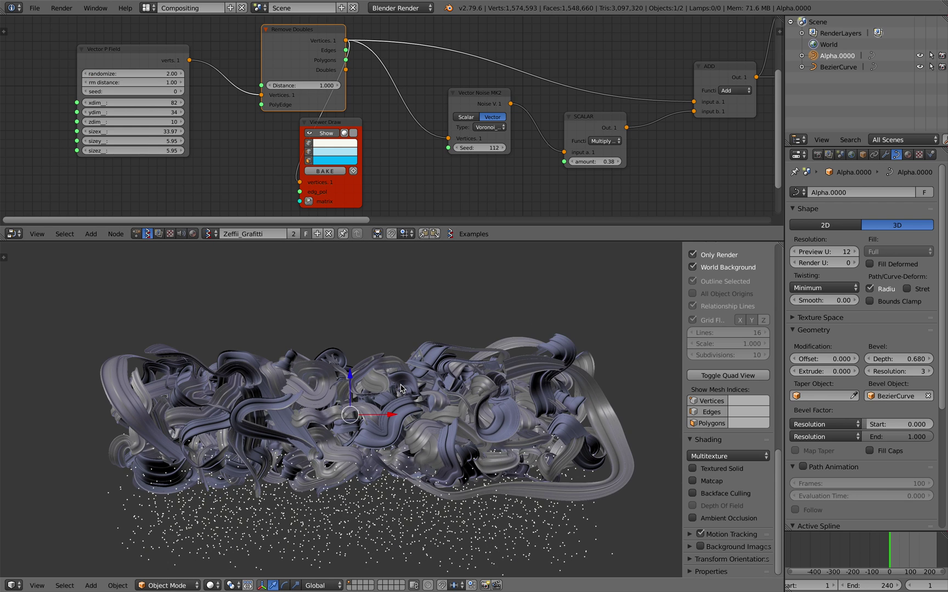
{"action": "mouse_move", "coordinate": [164, 82]}
{"action": "left_mouse_down"}
{"action": "mouse_move", "coordinate": [183, 83]}
{"action": "mouse_move", "coordinate": [148, 82]}
{"action": "left_mouse_up"}
{"action": "middle_click_drag", "start_coordinate": [417, 199], "coordinate": [362, 193]}
Rearrange the Viewer Draw and Vector Noise nodes around Remove Doubles
{"action": "left_click_drag", "start_coordinate": [288, 121], "coordinate": [327, 125]}
{"action": "scroll", "coordinate": [327, 125], "scroll_direction": "down", "scroll_amount": 1}
{"action": "mouse_move", "coordinate": [328, 125]}
{"action": "middle_mouse_down"}
{"action": "mouse_move", "coordinate": [268, 117]}
{"action": "mouse_move", "coordinate": [216, 150]}
{"action": "middle_mouse_up"}
{"action": "left_click", "coordinate": [140, 65]}
{"action": "scroll", "coordinate": [242, 112], "scroll_direction": "up", "scroll_amount": 3}
{"action": "left_click_drag", "start_coordinate": [249, 121], "coordinate": [222, 110]}
Reposition the SCALAR node after Vector Noise and set its multiply amount to -0.94
{"action": "left_click", "coordinate": [367, 142]}
{"action": "left_click_drag", "start_coordinate": [368, 143], "coordinate": [333, 130]}
{"action": "middle_click_drag", "start_coordinate": [365, 156], "coordinate": [362, 157]}
{"action": "mouse_move", "coordinate": [340, 175]}
{"action": "left_mouse_down"}
{"action": "mouse_move", "coordinate": [384, 175]}
{"action": "mouse_move", "coordinate": [340, 175]}
{"action": "mouse_move", "coordinate": [359, 175]}
{"action": "left_mouse_up"}
Move the Viewer Draw node beneath the ADD node and make the node editor taller
{"action": "scroll", "coordinate": [317, 185], "scroll_direction": "down", "scroll_amount": 1}
{"action": "middle_click_drag", "start_coordinate": [316, 185], "coordinate": [186, 191]}
{"action": "left_click_drag", "start_coordinate": [95, 161], "coordinate": [415, 188]}
{"action": "middle_click_drag", "start_coordinate": [368, 124], "coordinate": [482, 124]}
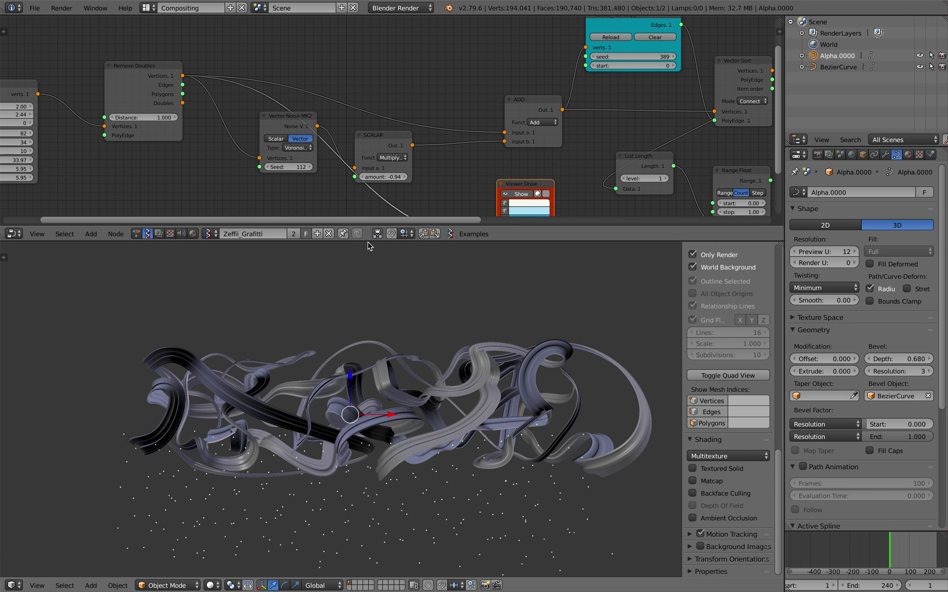
{"action": "left_click_drag", "start_coordinate": [369, 241], "coordinate": [369, 279]}
Link the ADD node's output to the vertices input of the Viewer Draw node
{"action": "middle_click_drag", "start_coordinate": [465, 174], "coordinate": [337, 149]}
{"action": "left_click_drag", "start_coordinate": [391, 101], "coordinate": [377, 93]}
{"action": "left_click_drag", "start_coordinate": [407, 178], "coordinate": [414, 160]}
{"action": "left_click_drag", "start_coordinate": [424, 103], "coordinate": [434, 114]}
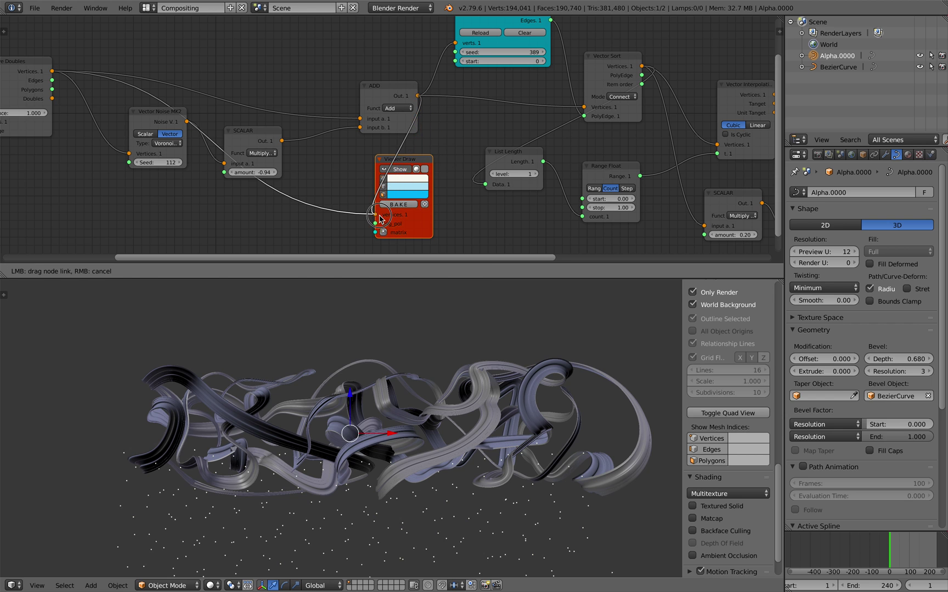
{"action": "left_click_drag", "start_coordinate": [380, 219], "coordinate": [378, 216]}
{"action": "middle_click_drag", "start_coordinate": [250, 503], "coordinate": [263, 504]}
Move the Viewer Draw node away from ADD toward Vector Sort and select the btrace_kdtree.py node
{"action": "scroll", "coordinate": [439, 165], "scroll_direction": "down", "scroll_amount": 1}
{"action": "middle_click_drag", "start_coordinate": [434, 149], "coordinate": [288, 200]}
{"action": "mouse_move", "coordinate": [285, 205]}
{"action": "left_mouse_down"}
{"action": "mouse_move", "coordinate": [294, 190]}
{"action": "mouse_move", "coordinate": [498, 244]}
{"action": "left_mouse_up"}
{"action": "left_click", "coordinate": [499, 246]}
{"action": "scroll", "coordinate": [369, 99], "scroll_direction": "up", "scroll_amount": 2}
{"action": "middle_click_drag", "start_coordinate": [336, 85], "coordinate": [334, 93]}
{"action": "left_click_drag", "start_coordinate": [315, 56], "coordinate": [313, 58]}
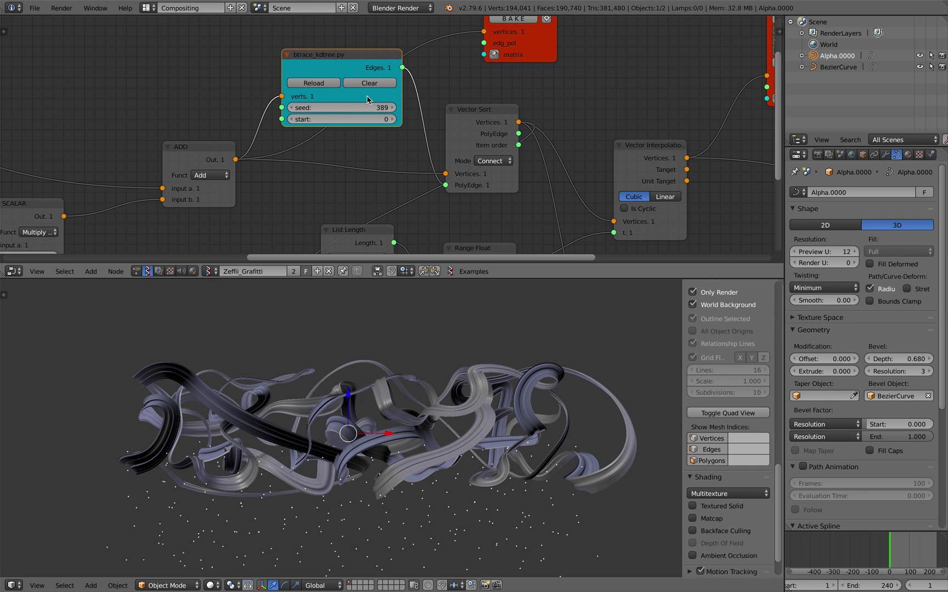
Spread out the Viewer Draw and btrace_kdtree.py nodes around Vector Sort
{"action": "scroll", "coordinate": [381, 109], "scroll_direction": "up", "scroll_amount": 2}
{"action": "middle_click_drag", "start_coordinate": [413, 125], "coordinate": [401, 140]}
{"action": "left_click_drag", "start_coordinate": [470, 134], "coordinate": [465, 128]}
{"action": "scroll", "coordinate": [460, 138], "scroll_direction": "down", "scroll_amount": 2}
{"action": "middle_click_drag", "start_coordinate": [460, 138], "coordinate": [423, 146]}
{"action": "left_click_drag", "start_coordinate": [477, 86], "coordinate": [535, 91]}
{"action": "middle_click_drag", "start_coordinate": [424, 109], "coordinate": [409, 128]}
{"action": "left_click_drag", "start_coordinate": [320, 111], "coordinate": [322, 105]}
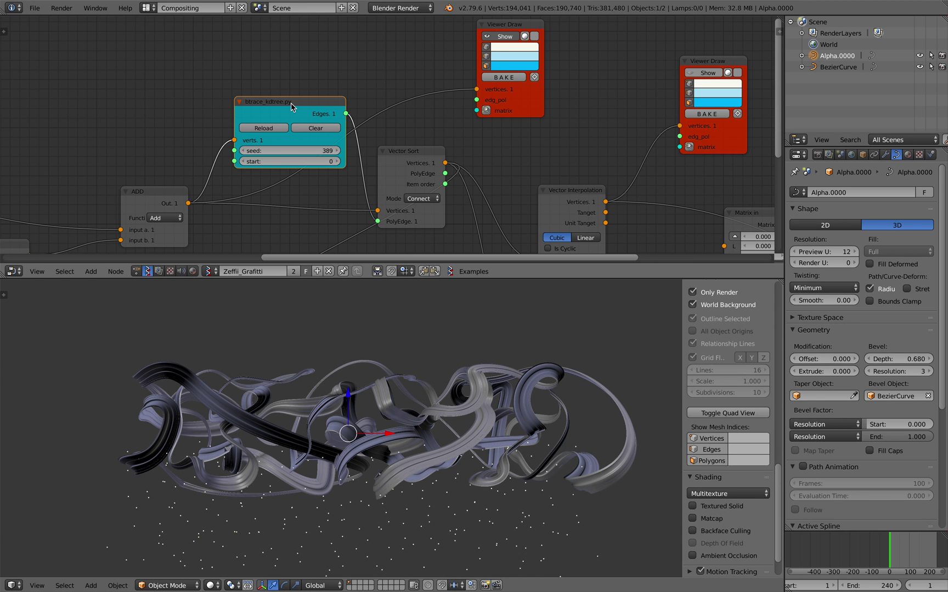
Examine the btrace_kdtree.py script node and its connections to ADD and Vector Sort
{"action": "left_click_drag", "start_coordinate": [302, 108], "coordinate": [303, 102]}
{"action": "scroll", "coordinate": [302, 101], "scroll_direction": "up", "scroll_amount": 1}
{"action": "middle_click_drag", "start_coordinate": [302, 101], "coordinate": [297, 99]}
{"action": "scroll", "coordinate": [256, 101], "scroll_direction": "up", "scroll_amount": 2}
{"action": "scroll", "coordinate": [196, 75], "scroll_direction": "down", "scroll_amount": 5}
{"action": "left_click_drag", "start_coordinate": [326, 192], "coordinate": [321, 182]}
{"action": "scroll", "coordinate": [323, 176], "scroll_direction": "up", "scroll_amount": 3}
Widen the Vector Sort node and adjust the position of the btrace_kdtree.py node beside it
{"action": "left_click_drag", "start_coordinate": [427, 105], "coordinate": [483, 130]}
{"action": "left_click", "coordinate": [455, 132]}
{"action": "left_click_drag", "start_coordinate": [316, 40], "coordinate": [305, 44]}
{"action": "middle_click_drag", "start_coordinate": [505, 129], "coordinate": [379, 163]}
{"action": "left_click_drag", "start_coordinate": [453, 164], "coordinate": [454, 160]}
{"action": "scroll", "coordinate": [417, 152], "scroll_direction": "up", "scroll_amount": 1, "text": "ctrl"}
Link Vector Sort's Vertices and PolyEdge outputs to the vertices and edg_pol inputs of the Viewer Draw node
{"action": "left_click_drag", "start_coordinate": [359, 145], "coordinate": [369, 141]}
{"action": "left_click_drag", "start_coordinate": [374, 80], "coordinate": [370, 78]}
{"action": "left_click_drag", "start_coordinate": [404, 89], "coordinate": [465, 94]}
{"action": "left_click_drag", "start_coordinate": [360, 157], "coordinate": [423, 92]}
Bake the Viewer Draw edges into a mesh object and move it above the generated curves
{"action": "mouse_move", "coordinate": [349, 567]}
{"action": "middle_mouse_down"}
{"action": "mouse_move", "coordinate": [249, 507]}
{"action": "mouse_move", "coordinate": [284, 490]}
{"action": "mouse_move", "coordinate": [222, 510]}
{"action": "middle_mouse_up"}
{"action": "middle_click_drag", "start_coordinate": [391, 508], "coordinate": [289, 483]}
{"action": "left_click", "coordinate": [457, 69]}
{"action": "scroll", "coordinate": [358, 524], "scroll_direction": "down", "scroll_amount": 2}
{"action": "key", "text": "g"}
{"action": "left_click", "coordinate": [339, 474]}
Select the baked mesh, turn off Only Render for the viewport, and cancel a trial rotation
{"action": "left_click", "coordinate": [824, 79]}
{"action": "left_click", "coordinate": [706, 297]}
{"action": "scroll", "coordinate": [392, 299], "scroll_direction": "up", "scroll_amount": 3}
{"action": "scroll", "coordinate": [392, 299], "scroll_direction": "down", "scroll_amount": 4}
{"action": "key", "text": "r"}
{"action": "key", "text": "r"}
{"action": "right_click", "coordinate": [429, 375]}
Add a Skin modifier to the baked edge mesh and examine the result from closer up
{"action": "left_click", "coordinate": [885, 154]}
{"action": "left_click", "coordinate": [848, 193]}
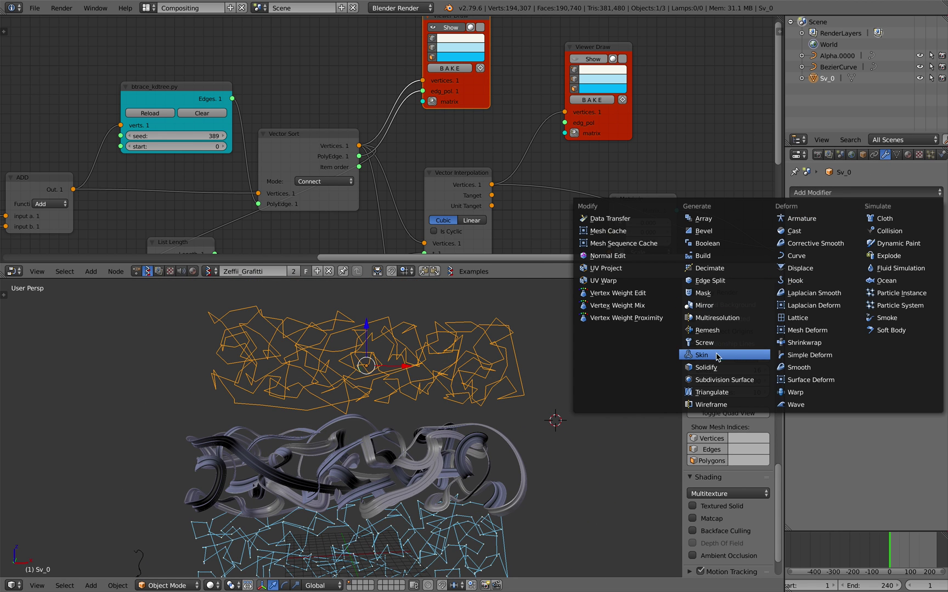
{"action": "left_click", "coordinate": [725, 355]}
{"action": "scroll", "coordinate": [508, 439], "scroll_direction": "up", "scroll_amount": 6}
{"action": "middle_click_drag", "start_coordinate": [507, 439], "coordinate": [453, 374]}
{"action": "scroll", "coordinate": [516, 444], "scroll_direction": "down", "scroll_amount": 3}
Delete the baked mesh and turn off the display of the Viewer Draw node fed by Vector Sort
{"action": "key", "text": "x"}
{"action": "left_click", "coordinate": [447, 426]}
{"action": "left_click", "coordinate": [443, 29]}
{"action": "middle_click_drag", "start_coordinate": [496, 87], "coordinate": [459, 85]}
Tidy the positions of the nodes around Vector Sort and Vector Interpolation mk3
{"action": "left_click_drag", "start_coordinate": [432, 172], "coordinate": [435, 146]}
{"action": "middle_click_drag", "start_coordinate": [424, 187], "coordinate": [428, 131]}
{"action": "scroll", "coordinate": [443, 94], "scroll_direction": "down", "scroll_amount": 2}
{"action": "left_click_drag", "start_coordinate": [395, 172], "coordinate": [406, 156]}
{"action": "left_click_drag", "start_coordinate": [483, 203], "coordinate": [483, 178]}
{"action": "middle_click_drag", "start_coordinate": [496, 185], "coordinate": [475, 188]}
{"action": "left_click_drag", "start_coordinate": [546, 214], "coordinate": [562, 202]}
{"action": "left_click_drag", "start_coordinate": [471, 181], "coordinate": [447, 172]}
{"action": "scroll", "coordinate": [311, 179], "scroll_direction": "up", "scroll_amount": 1}
Adjust the positions of the nodes leading to Polyline Viewer MK1 at the end of the tree
{"action": "left_click_drag", "start_coordinate": [232, 156], "coordinate": [239, 139]}
{"action": "middle_click_drag", "start_coordinate": [422, 128], "coordinate": [323, 167]}
{"action": "scroll", "coordinate": [328, 166], "scroll_direction": "down", "scroll_amount": 1}
{"action": "left_click_drag", "start_coordinate": [438, 137], "coordinate": [438, 146]}
{"action": "middle_click_drag", "start_coordinate": [494, 146], "coordinate": [389, 132]}
{"action": "left_click_drag", "start_coordinate": [512, 62], "coordinate": [511, 55]}
Switch Polyline Viewer MK1's bspline option off and on repeatedly to compare the ribbon curves, leaving it on
{"action": "scroll", "coordinate": [537, 159], "scroll_direction": "up", "scroll_amount": 3}
{"action": "left_click", "coordinate": [545, 143]}
{"action": "left_click", "coordinate": [546, 144]}
{"action": "left_click", "coordinate": [546, 143]}
{"action": "mouse_move", "coordinate": [459, 366]}
{"action": "middle_mouse_down"}
{"action": "mouse_move", "coordinate": [523, 362]}
{"action": "mouse_move", "coordinate": [463, 357]}
{"action": "middle_mouse_up"}
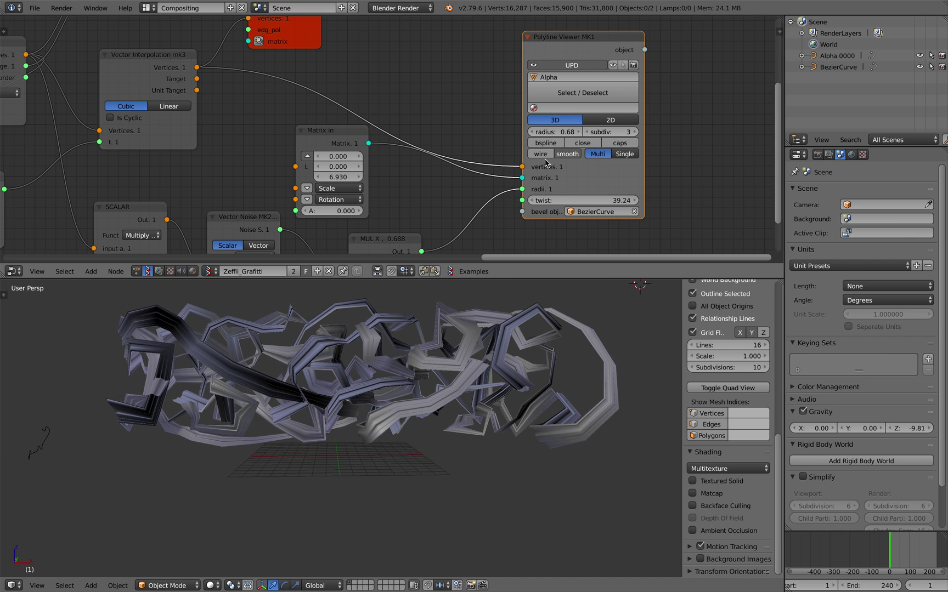
{"action": "left_click", "coordinate": [546, 145]}
{"action": "left_click", "coordinate": [546, 142]}
{"action": "left_click", "coordinate": [547, 142]}
{"action": "left_click", "coordinate": [547, 141]}
{"action": "middle_click_drag", "start_coordinate": [505, 360], "coordinate": [493, 376], "text": "shift"}
{"action": "left_click", "coordinate": [547, 144]}
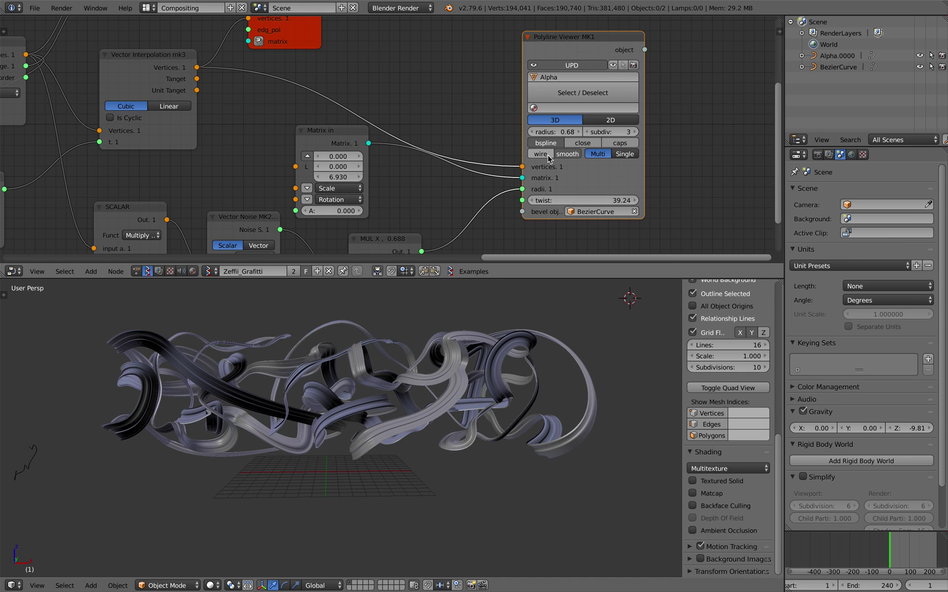
{"action": "left_click", "coordinate": [560, 155]}
{"action": "left_click", "coordinate": [607, 155]}
Enlarge the node editor in height and width and reposition the Vector P Field node at the start of the tree
{"action": "scroll", "coordinate": [450, 226], "scroll_direction": "down", "scroll_amount": 4}
{"action": "left_click_drag", "start_coordinate": [468, 279], "coordinate": [476, 349]}
{"action": "middle_click_drag", "start_coordinate": [372, 236], "coordinate": [690, 231]}
{"action": "scroll", "coordinate": [430, 186], "scroll_direction": "up", "scroll_amount": 3}
{"action": "middle_click_drag", "start_coordinate": [222, 165], "coordinate": [436, 196]}
{"action": "scroll", "coordinate": [436, 197], "scroll_direction": "up", "scroll_amount": 5}
{"action": "middle_click_drag", "start_coordinate": [495, 191], "coordinate": [511, 197]}
{"action": "middle_click_drag", "start_coordinate": [595, 94], "coordinate": [636, 98]}
{"action": "left_click_drag", "start_coordinate": [784, 143], "coordinate": [805, 144]}
{"action": "left_click_drag", "start_coordinate": [146, 120], "coordinate": [152, 93]}
{"action": "scroll", "coordinate": [482, 82], "scroll_direction": "down", "scroll_amount": 1}
Add a Suzanne node below Vector P Field and link its Vertices output to the Vertices input of Remove Doubles
{"action": "key", "text": "a"}
{"action": "middle_click_drag", "start_coordinate": [249, 260], "coordinate": [262, 234]}
{"action": "key", "text": "shift+a"}
{"action": "left_click", "coordinate": [261, 233]}
{"action": "type", "text": "r"}
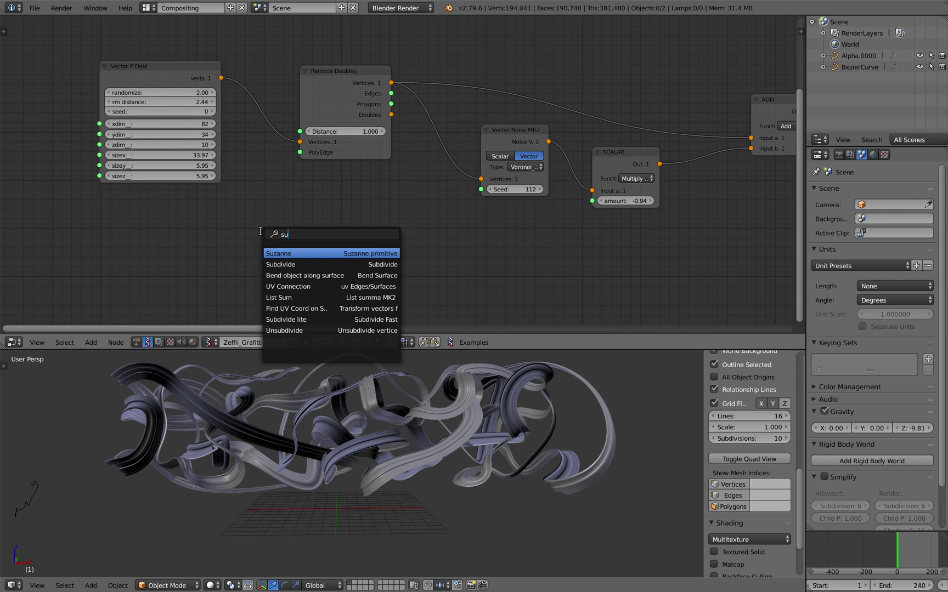
{"action": "key", "text": "Return"}
{"action": "left_click", "coordinate": [189, 222]}
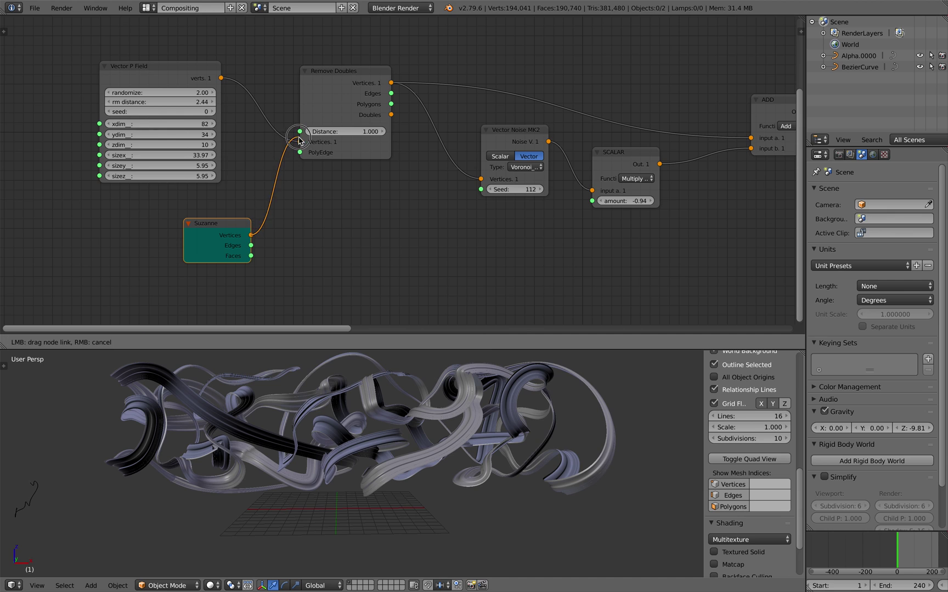
{"action": "left_click_drag", "start_coordinate": [295, 150], "coordinate": [299, 142]}
{"action": "middle_click_drag", "start_coordinate": [439, 473], "coordinate": [389, 484]}
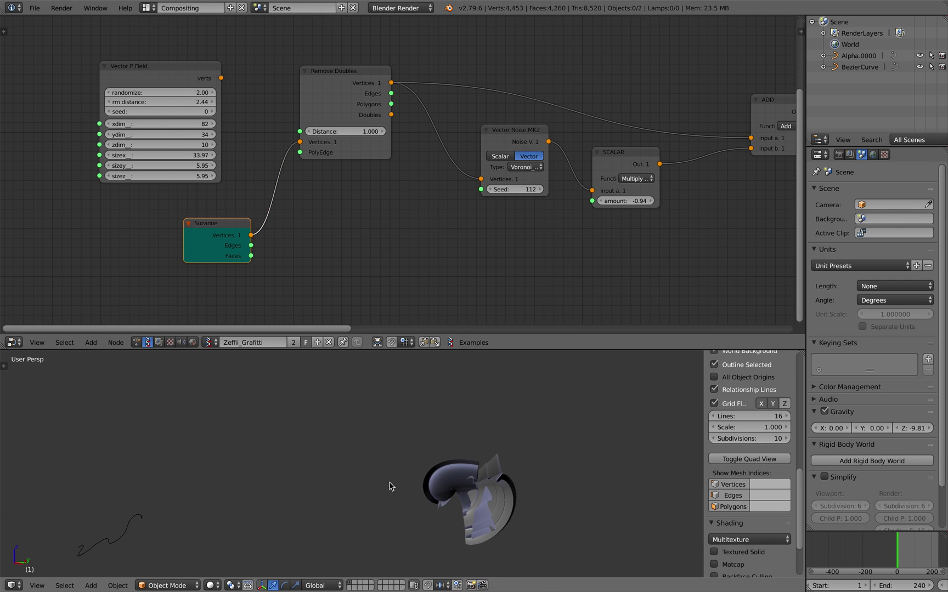
Move the Suzanne node away from Remove Doubles and insert a vector math node on the link between them
{"action": "middle_click_drag", "start_coordinate": [477, 498], "coordinate": [443, 470]}
{"action": "left_click_drag", "start_coordinate": [219, 225], "coordinate": [144, 227]}
{"action": "key", "text": "shift+a"}
{"action": "left_click", "coordinate": [220, 201]}
{"action": "type", "text": "vector m"}
{"action": "key", "text": "Down"}
{"action": "key", "text": "Return"}
{"action": "left_click", "coordinate": [221, 205]}
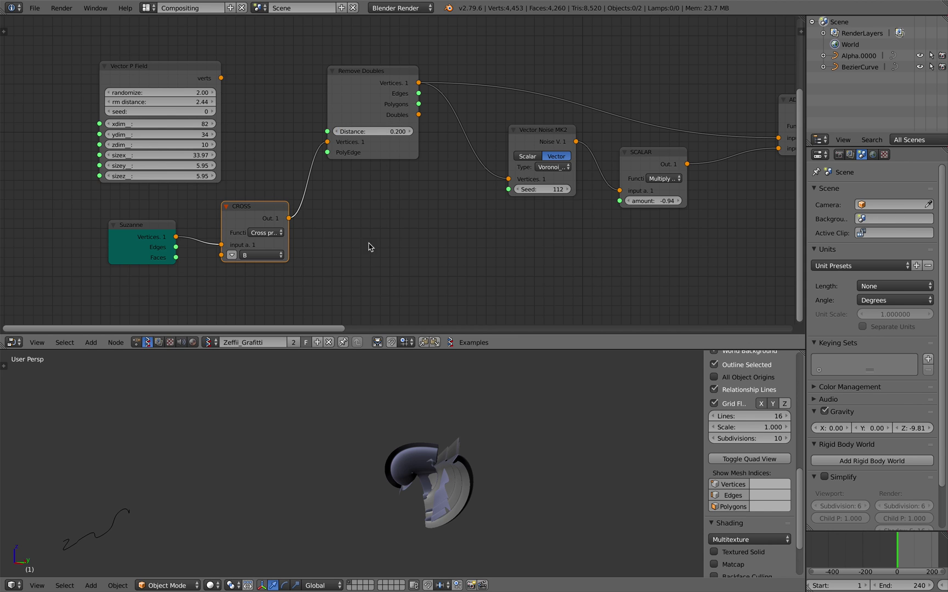
{"action": "middle_click_drag", "start_coordinate": [317, 375], "coordinate": [332, 392]}
Set the vector math function to Multiply Scalar and raise its multiplier to enlarge the Suzanne vertices
{"action": "left_click", "coordinate": [268, 232]}
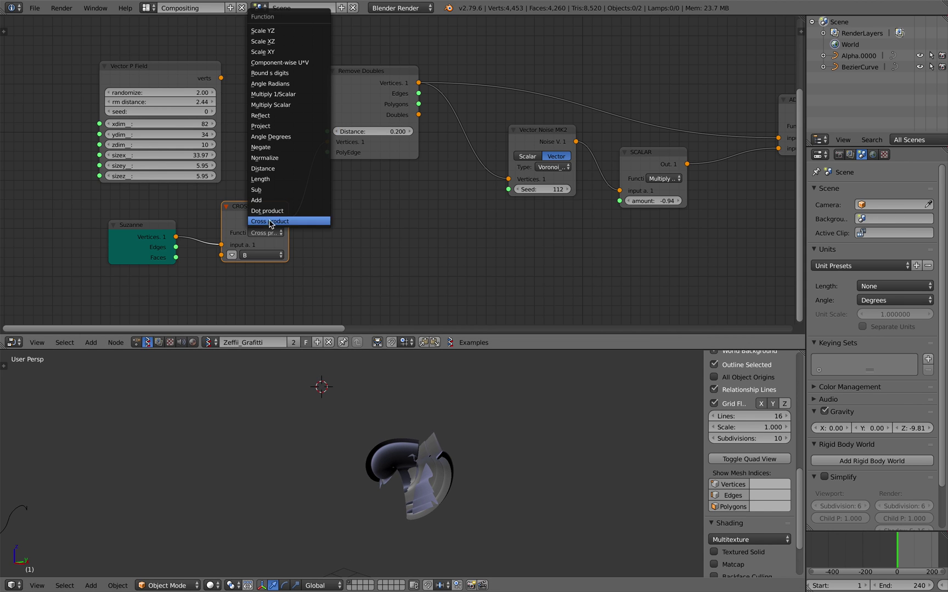
{"action": "left_click", "coordinate": [289, 104]}
{"action": "left_click_drag", "start_coordinate": [255, 255], "coordinate": [314, 255]}
{"action": "scroll", "coordinate": [344, 471], "scroll_direction": "down", "scroll_amount": 9}
{"action": "middle_click_drag", "start_coordinate": [324, 469], "coordinate": [429, 464]}
{"action": "left_click_drag", "start_coordinate": [255, 256], "coordinate": [384, 255]}
{"action": "scroll", "coordinate": [229, 299], "scroll_direction": "down", "scroll_amount": 3}
{"action": "scroll", "coordinate": [256, 454], "scroll_direction": "down", "scroll_amount": 2}
{"action": "middle_click_drag", "start_coordinate": [257, 453], "coordinate": [305, 460]}
Delete the Suzanne node and the vector math node
{"action": "mouse_move", "coordinate": [298, 237]}
{"action": "left_mouse_down"}
{"action": "mouse_move", "coordinate": [360, 237]}
{"action": "mouse_move", "coordinate": [288, 237]}
{"action": "left_mouse_up"}
{"action": "left_click", "coordinate": [281, 207]}
{"action": "key", "text": "x"}
Reconnect Vector P Field's verts output to the Vertices input of Remove Doubles and set xdim to 98
{"action": "scroll", "coordinate": [214, 114], "scroll_direction": "up", "scroll_amount": 4}
{"action": "left_click_drag", "start_coordinate": [174, 77], "coordinate": [214, 93]}
{"action": "left_click_drag", "start_coordinate": [325, 141], "coordinate": [322, 140]}
{"action": "scroll", "coordinate": [377, 245], "scroll_direction": "up", "scroll_amount": 1}
{"action": "left_click_drag", "start_coordinate": [162, 132], "coordinate": [171, 133]}
{"action": "middle_click_drag", "start_coordinate": [376, 475], "coordinate": [396, 362]}
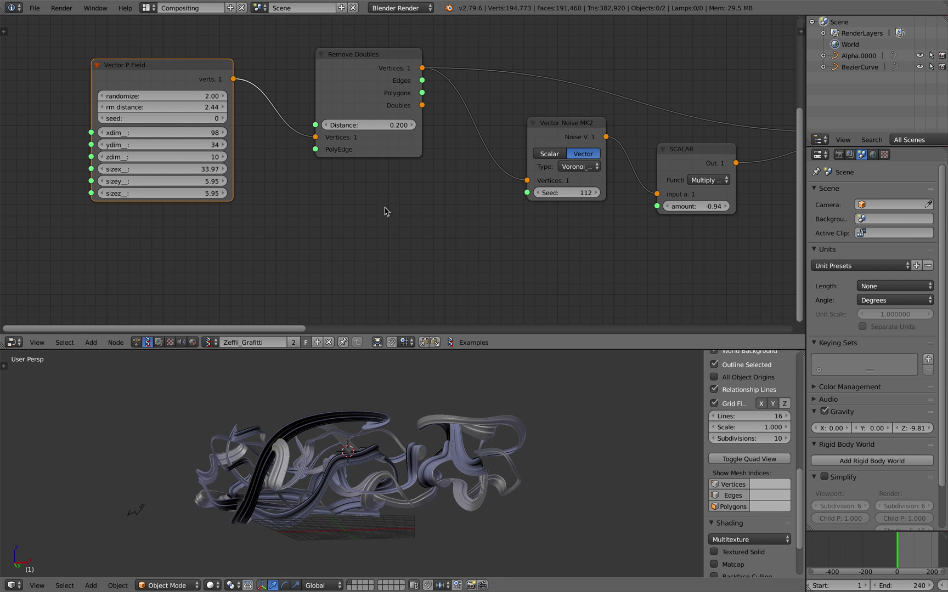
Increase the seed of the Vector Noise MK2 node after Remove Doubles and tidy the positions of the surrounding nodes
{"action": "left_click_drag", "start_coordinate": [360, 112], "coordinate": [357, 133]}
{"action": "left_click_drag", "start_coordinate": [231, 92], "coordinate": [256, 104]}
{"action": "middle_click_drag", "start_coordinate": [421, 140], "coordinate": [294, 161]}
{"action": "left_click_drag", "start_coordinate": [414, 214], "coordinate": [461, 214]}
{"action": "left_click_drag", "start_coordinate": [445, 147], "coordinate": [429, 157]}
{"action": "middle_click_drag", "start_coordinate": [510, 171], "coordinate": [354, 209]}
{"action": "left_click", "coordinate": [434, 216]}
Reposition the nodes along the middle of the tree, including Vector Interpolation mk3
{"action": "middle_click_drag", "start_coordinate": [519, 223], "coordinate": [341, 208]}
{"action": "scroll", "coordinate": [342, 208], "scroll_direction": "down", "scroll_amount": 1}
{"action": "middle_click_drag", "start_coordinate": [415, 208], "coordinate": [309, 218]}
{"action": "middle_click_drag", "start_coordinate": [449, 199], "coordinate": [281, 195]}
{"action": "left_click_drag", "start_coordinate": [295, 88], "coordinate": [276, 60]}
{"action": "middle_click_drag", "start_coordinate": [422, 102], "coordinate": [264, 107]}
{"action": "scroll", "coordinate": [376, 138], "scroll_direction": "down", "scroll_amount": 2}
{"action": "middle_click_drag", "start_coordinate": [423, 133], "coordinate": [363, 102]}
{"action": "left_click_drag", "start_coordinate": [365, 98], "coordinate": [367, 96]}
{"action": "middle_click_drag", "start_coordinate": [375, 123], "coordinate": [327, 147]}
{"action": "middle_click_drag", "start_coordinate": [415, 417], "coordinate": [439, 420]}
{"action": "scroll", "coordinate": [439, 420], "scroll_direction": "up", "scroll_amount": 1}
{"action": "scroll", "coordinate": [565, 169], "scroll_direction": "down", "scroll_amount": 1}
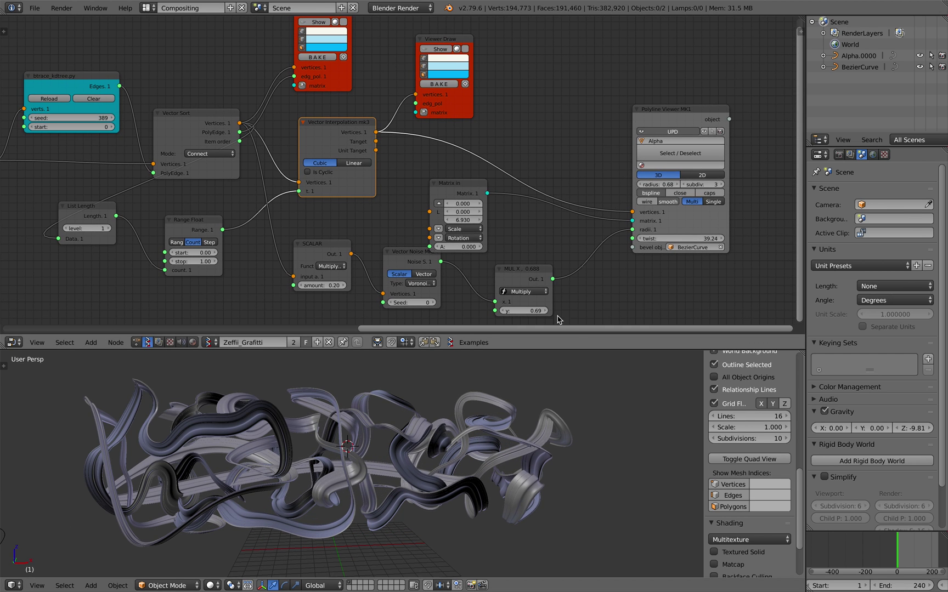
Nudge the Polyline Viewer MK1 node to a slightly different position
{"action": "middle_click_drag", "start_coordinate": [604, 237], "coordinate": [518, 214]}
{"action": "scroll", "coordinate": [519, 213], "scroll_direction": "up", "scroll_amount": 3}
{"action": "left_click_drag", "start_coordinate": [618, 66], "coordinate": [607, 62]}
{"action": "scroll", "coordinate": [517, 103], "scroll_direction": "down", "scroll_amount": 3}
{"action": "middle_click_drag", "start_coordinate": [517, 103], "coordinate": [593, 104]}
Set the scalar Vector Noise seed to 228 and the Multiply node's y to 0.81, and increase the Polyline Viewer MK1 twist
{"action": "mouse_move", "coordinate": [528, 261]}
{"action": "left_mouse_down"}
{"action": "mouse_move", "coordinate": [529, 251]}
{"action": "mouse_move", "coordinate": [550, 278]}
{"action": "mouse_move", "coordinate": [499, 278]}
{"action": "mouse_move", "coordinate": [521, 278]}
{"action": "left_mouse_up"}
{"action": "middle_click_drag", "start_coordinate": [458, 428], "coordinate": [449, 431]}
{"action": "left_click_drag", "start_coordinate": [406, 281], "coordinate": [554, 249]}
{"action": "left_click_drag", "start_coordinate": [643, 214], "coordinate": [663, 214]}
Turn on Matcap shading for the viewport and choose a glossy, reflective matcap
{"action": "scroll", "coordinate": [749, 466], "scroll_direction": "down", "scroll_amount": 3}
{"action": "left_click", "coordinate": [740, 521]}
{"action": "left_click", "coordinate": [755, 546]}
{"action": "left_click", "coordinate": [484, 500]}
Set the Polyline Viewer MK1 twist to 49.74 and select the generated ribbon curve object in the viewport
{"action": "mouse_move", "coordinate": [660, 215]}
{"action": "left_mouse_down"}
{"action": "mouse_move", "coordinate": [689, 215]}
{"action": "mouse_move", "coordinate": [678, 215]}
{"action": "left_mouse_up"}
{"action": "right_click", "coordinate": [453, 438]}
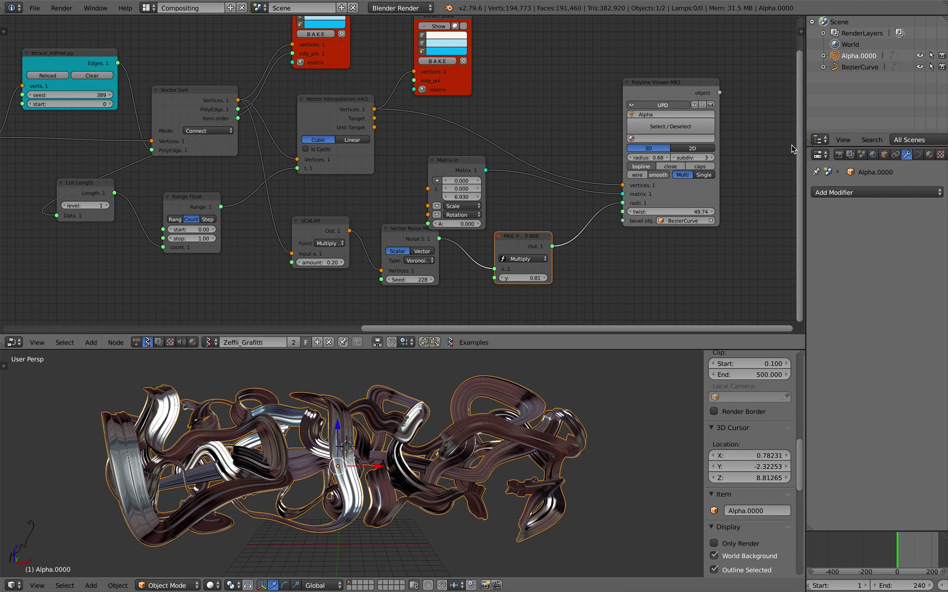
Widen the properties editor, show the ribbon object's data properties and make the 3D viewport taller
{"action": "left_click_drag", "start_coordinate": [806, 137], "coordinate": [762, 137]}
{"action": "left_click", "coordinate": [876, 154]}
{"action": "left_click", "coordinate": [795, 319]}
{"action": "left_click_drag", "start_coordinate": [673, 349], "coordinate": [676, 239]}
Convert the selected ribbon curve object to a mesh and move it higher above the grid
{"action": "middle_click_drag", "start_coordinate": [523, 352], "coordinate": [532, 385], "text": "shift"}
{"action": "key", "text": "space"}
{"action": "type", "text": "conv"}
{"action": "left_click", "coordinate": [551, 397]}
{"action": "left_click", "coordinate": [525, 415]}
{"action": "key", "text": "g"}
{"action": "left_click", "coordinate": [489, 309]}
Split the 3D viewport in two and turn the new area into a UV/Image Editor
{"action": "middle_click_drag", "start_coordinate": [487, 336], "coordinate": [494, 416], "text": "shift"}
{"action": "scroll", "coordinate": [589, 367], "scroll_direction": "down", "scroll_amount": 3}
{"action": "left_click_drag", "start_coordinate": [761, 242], "coordinate": [453, 258]}
{"action": "left_click", "coordinate": [466, 585]}
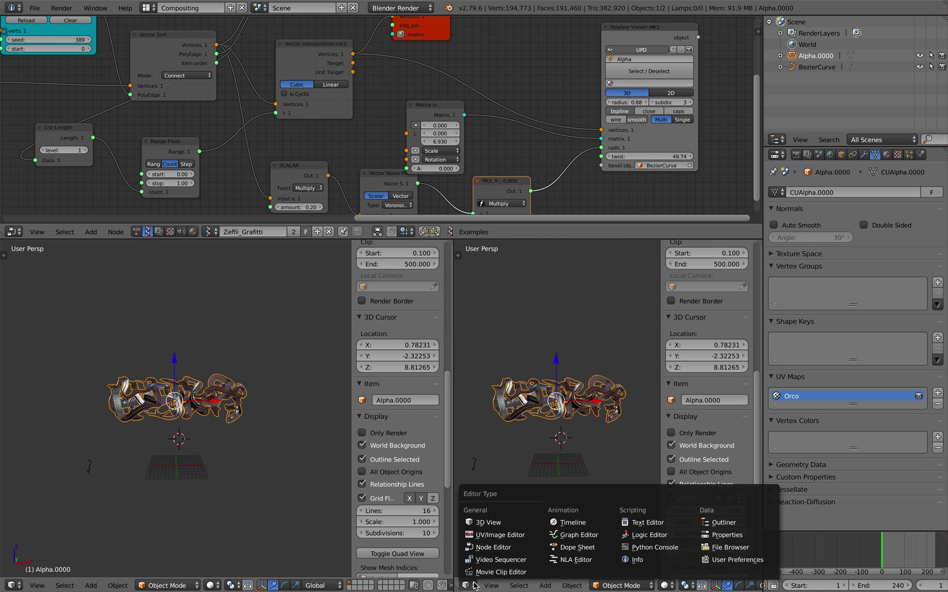
{"action": "left_click", "coordinate": [502, 535]}
Examine the ribbon mesh's UV layout in Edit Mode and return to Object Mode
{"action": "scroll", "coordinate": [546, 434], "scroll_direction": "up", "scroll_amount": 3}
{"action": "scroll", "coordinate": [233, 387], "scroll_direction": "up", "scroll_amount": 2}
{"action": "key", "text": "Tab"}
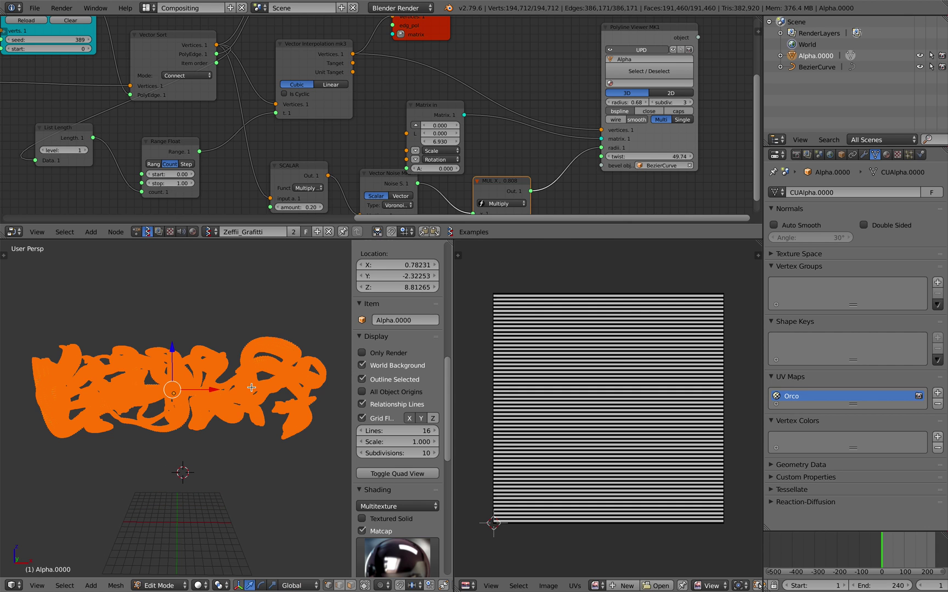
{"action": "key", "text": "Tab"}
{"action": "scroll", "coordinate": [238, 395], "scroll_direction": "down", "scroll_amount": 3}
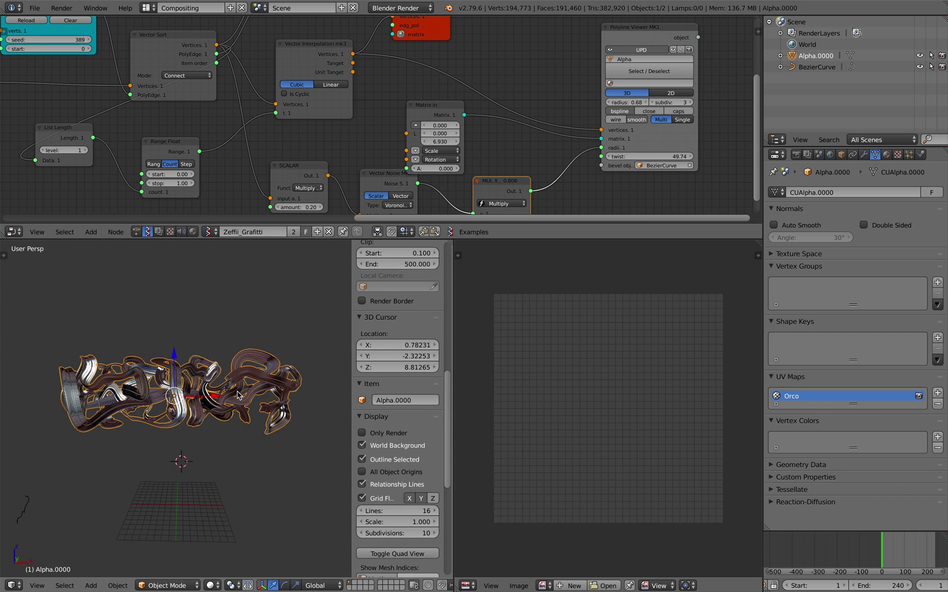
Turn off Matcap shading for the 3D viewport
{"action": "scroll", "coordinate": [377, 489], "scroll_direction": "down", "scroll_amount": 7}
{"action": "left_click", "coordinate": [363, 502]}
{"action": "scroll", "coordinate": [280, 443], "scroll_direction": "up", "scroll_amount": 3}
{"action": "scroll", "coordinate": [280, 442], "scroll_direction": "down", "scroll_amount": 4}
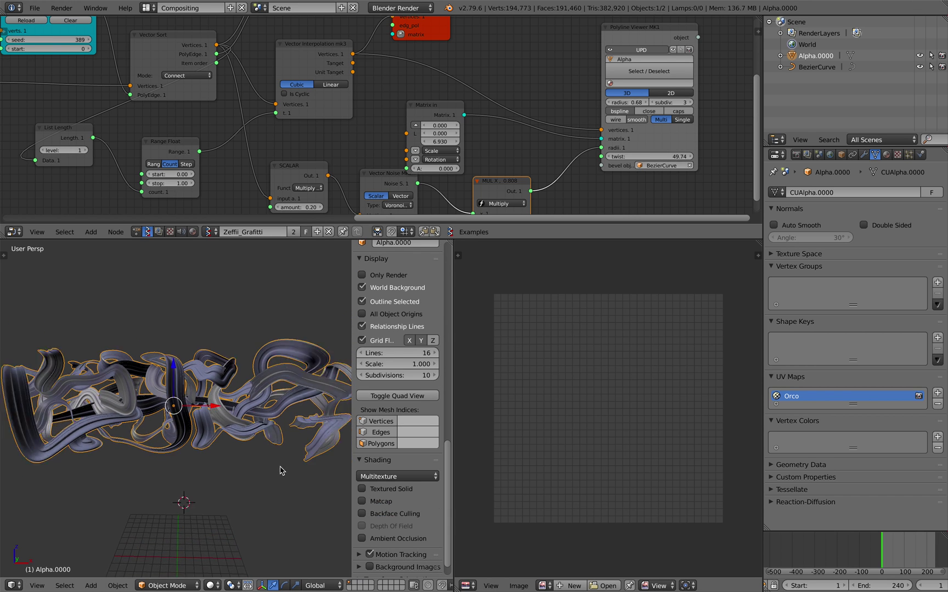
Save the scene to the Desktop under the new name dealga_setup_eevee.blend
{"action": "left_click", "coordinate": [34, 8]}
{"action": "left_click", "coordinate": [79, 108]}
{"action": "left_click", "coordinate": [200, 50]}
{"action": "type", "text": "eevee"}
{"action": "key", "text": "Return"}
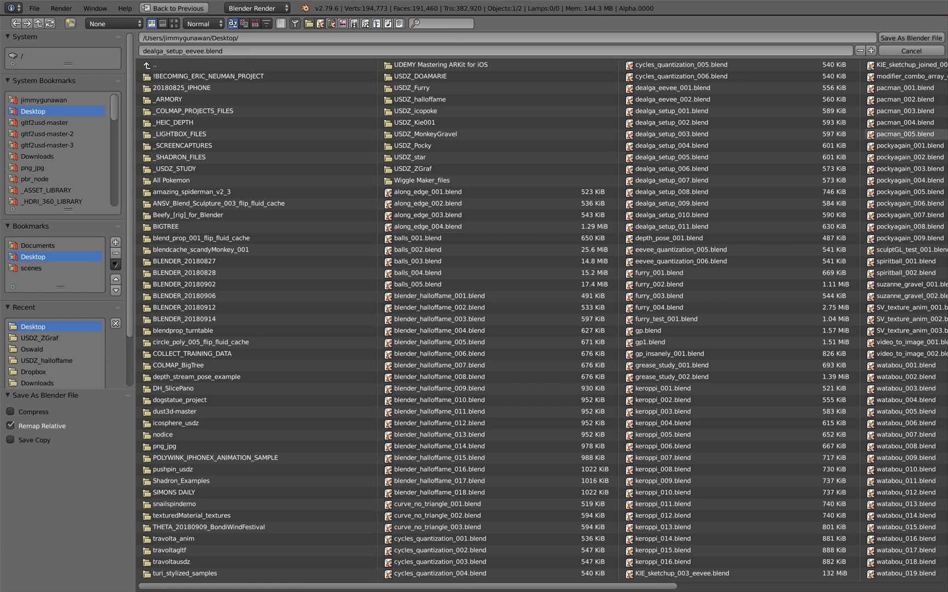
{"action": "left_click", "coordinate": [912, 38]}
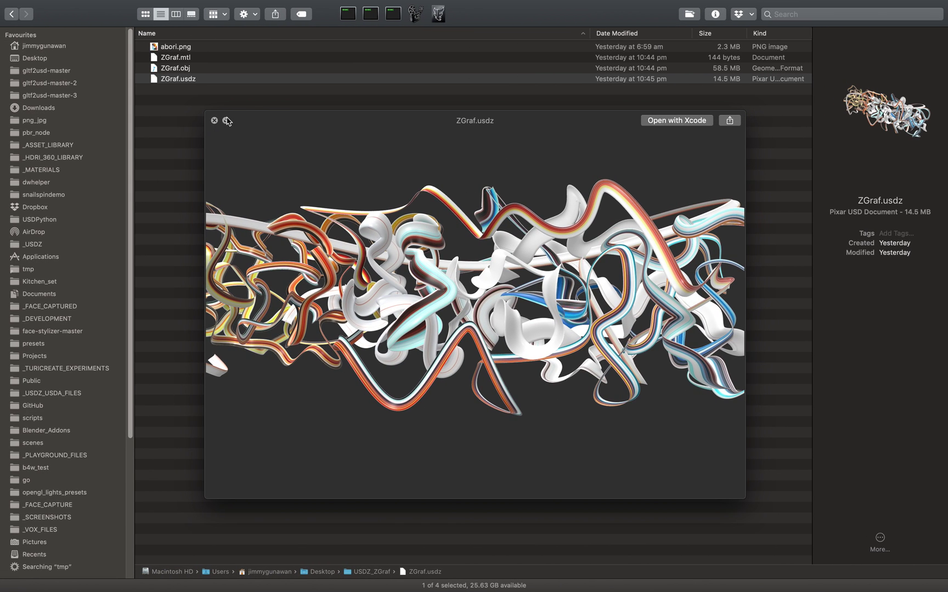
Close the ZGraf.usdz preview and launch Blender 2.80 from Finder
{"action": "key", "text": "space"}
{"action": "left_click", "coordinate": [392, 56]}
{"action": "left_click", "coordinate": [399, 17]}
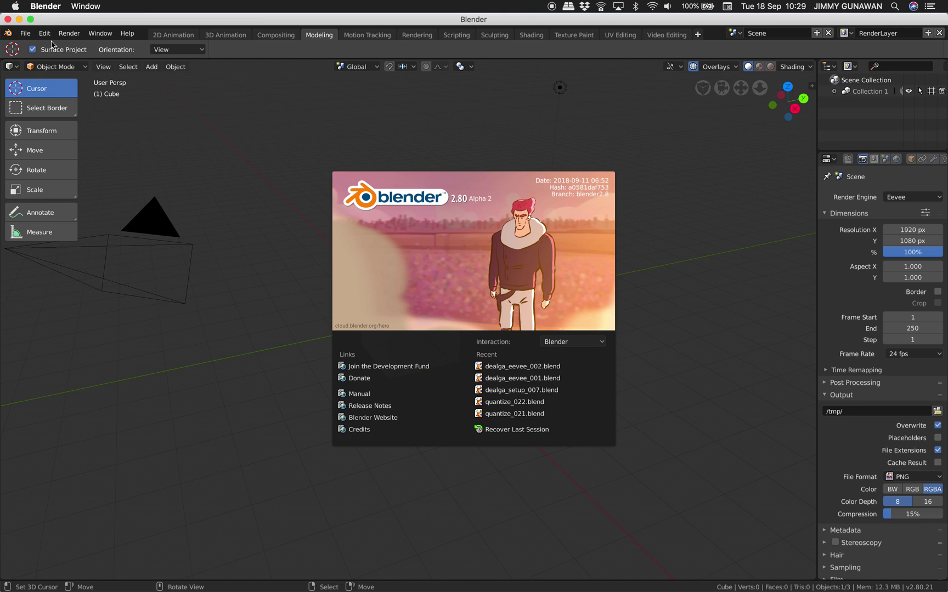
Open the file dealga_setup_eevee.blend in Blender 2.80
{"action": "left_click", "coordinate": [26, 33]}
{"action": "left_click", "coordinate": [33, 60]}
{"action": "double_click", "coordinate": [677, 375]}
{"action": "scroll", "coordinate": [337, 166], "scroll_direction": "down", "scroll_amount": 4}
{"action": "scroll", "coordinate": [405, 161], "scroll_direction": "left", "scroll_amount": 3}
{"action": "scroll", "coordinate": [396, 152], "scroll_direction": "up", "scroll_amount": 2}
{"action": "key", "text": "a"}
{"action": "key", "text": "x"}
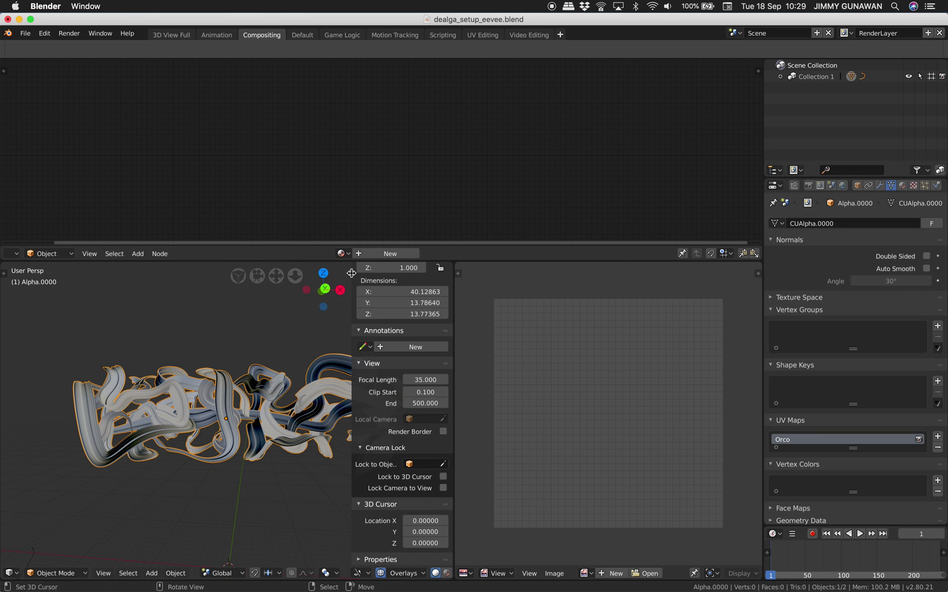
Hide the 3D viewport's sidebar and make the viewport taller
{"action": "left_click_drag", "start_coordinate": [351, 273], "coordinate": [445, 348]}
{"action": "middle_click_drag", "start_coordinate": [430, 375], "coordinate": [429, 375]}
{"action": "left_click_drag", "start_coordinate": [663, 263], "coordinate": [662, 207]}
{"action": "scroll", "coordinate": [377, 335], "scroll_direction": "up", "scroll_amount": 3}
{"action": "scroll", "coordinate": [377, 336], "scroll_direction": "down", "scroll_amount": 3}
Add a new material to the ribbon mesh and feed its Base Color from an Image Texture
{"action": "left_click", "coordinate": [903, 185]}
{"action": "left_click", "coordinate": [848, 266]}
{"action": "left_click", "coordinate": [938, 373]}
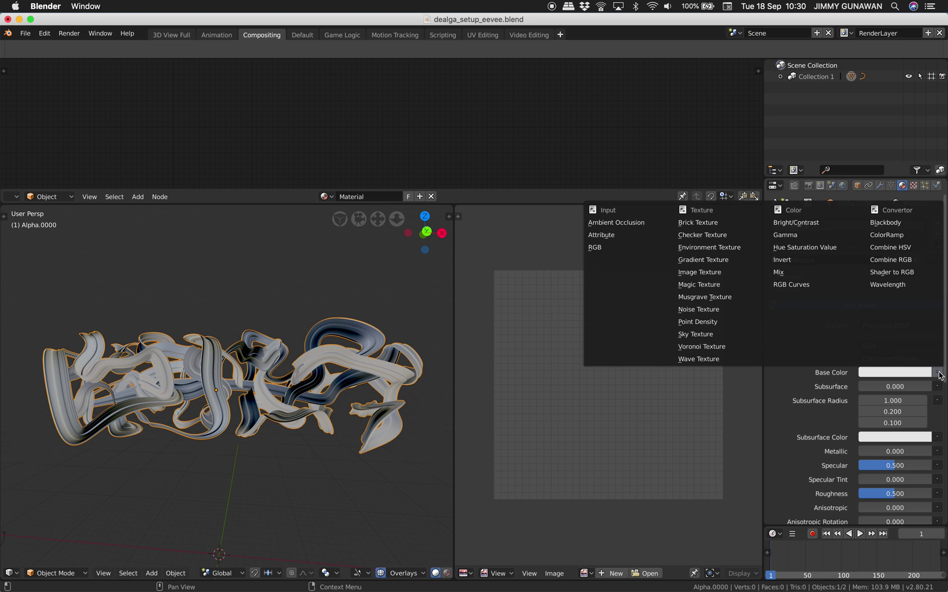
{"action": "left_click", "coordinate": [739, 273]}
Load fluid_surface_D.png from the Desktop as the material's base color texture, browsing the images as thumbnails
{"action": "left_click", "coordinate": [926, 388]}
{"action": "scroll", "coordinate": [153, 193], "scroll_direction": "right", "scroll_amount": 2}
{"action": "left_click", "coordinate": [118, 66]}
{"action": "scroll", "coordinate": [832, 277], "scroll_direction": "down", "scroll_amount": 2}
{"action": "scroll", "coordinate": [942, 406], "scroll_direction": "up", "scroll_amount": 2}
{"action": "scroll", "coordinate": [941, 411], "scroll_direction": "down", "scroll_amount": 10}
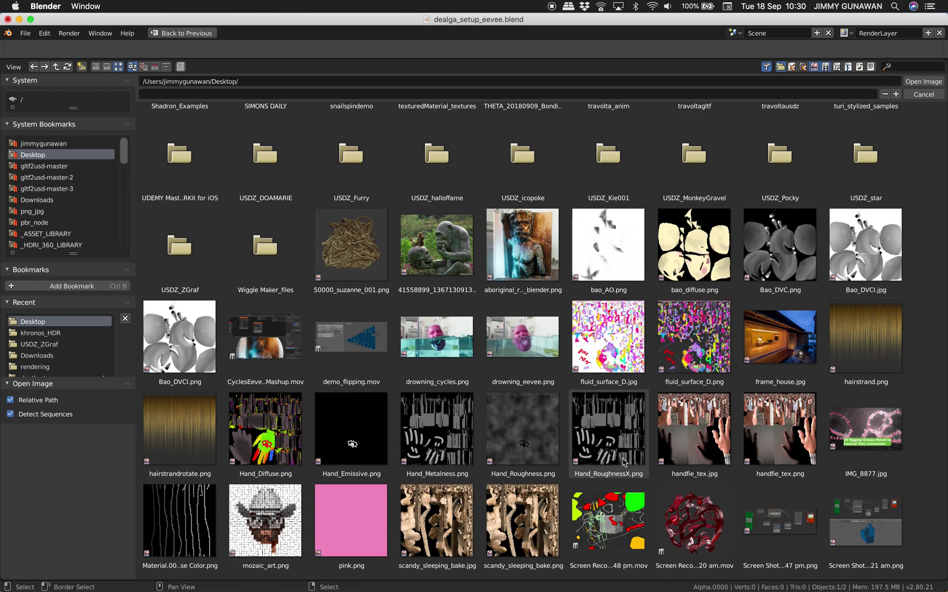
{"action": "scroll", "coordinate": [624, 463], "scroll_direction": "down", "scroll_amount": 1}
{"action": "double_click", "coordinate": [694, 314]}
Set the viewport shading to LookDev and compare the ribbons briefly with Rendered shading
{"action": "left_click", "coordinate": [428, 574]}
{"action": "middle_click_drag", "start_coordinate": [334, 479], "coordinate": [345, 481]}
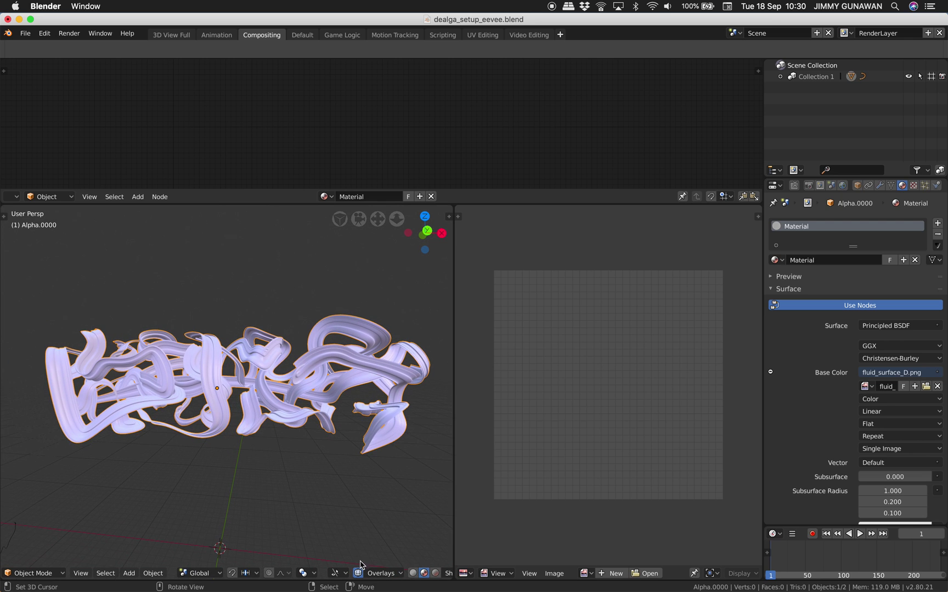
{"action": "left_click", "coordinate": [435, 573]}
{"action": "left_click", "coordinate": [424, 573]}
Switch the node area to the Shader Editor and set the Principled BSDF's Metallic to 0.507
{"action": "left_click", "coordinate": [16, 196]}
{"action": "left_click", "coordinate": [56, 134]}
{"action": "scroll", "coordinate": [170, 126], "scroll_direction": "up", "scroll_amount": 6}
{"action": "scroll", "coordinate": [124, 96], "scroll_direction": "up", "scroll_amount": 1}
{"action": "middle_click_drag", "start_coordinate": [301, 292], "coordinate": [287, 296]}
{"action": "mouse_move", "coordinate": [275, 151]}
{"action": "left_mouse_down"}
{"action": "mouse_move", "coordinate": [335, 151]}
{"action": "mouse_move", "coordinate": [281, 151]}
{"action": "left_mouse_up"}
{"action": "middle_click_drag", "start_coordinate": [186, 147], "coordinate": [196, 138]}
Widen the 3D viewport at the expense of the image editor
{"action": "middle_click_drag", "start_coordinate": [236, 330], "coordinate": [330, 347]}
{"action": "left_click_drag", "start_coordinate": [454, 309], "coordinate": [551, 322]}
{"action": "middle_click_drag", "start_coordinate": [492, 360], "coordinate": [533, 565]}
Enable nodes for the World and feed its background Color from an Environment Texture
{"action": "left_click", "coordinate": [843, 187]}
{"action": "left_click", "coordinate": [869, 258]}
{"action": "left_click", "coordinate": [936, 297]}
{"action": "left_click", "coordinate": [700, 173]}
Load field.hdr as the World's environment image
{"action": "left_click", "coordinate": [926, 311]}
{"action": "scroll", "coordinate": [67, 224], "scroll_direction": "down", "scroll_amount": 4}
{"action": "left_click", "coordinate": [71, 178]}
{"action": "double_click", "coordinate": [197, 153]}
{"action": "left_click", "coordinate": [195, 121]}
{"action": "left_click", "coordinate": [194, 122]}
Set the viewport shading to Rendered and view the ribbons against the HDR background
{"action": "middle_click_drag", "start_coordinate": [327, 350], "coordinate": [335, 382]}
{"action": "left_click", "coordinate": [501, 573]}
{"action": "middle_click_drag", "start_coordinate": [478, 494], "coordinate": [471, 441]}
{"action": "scroll", "coordinate": [471, 441], "scroll_direction": "up", "scroll_amount": 2}
{"action": "scroll", "coordinate": [458, 282], "scroll_direction": "down", "scroll_amount": 4}
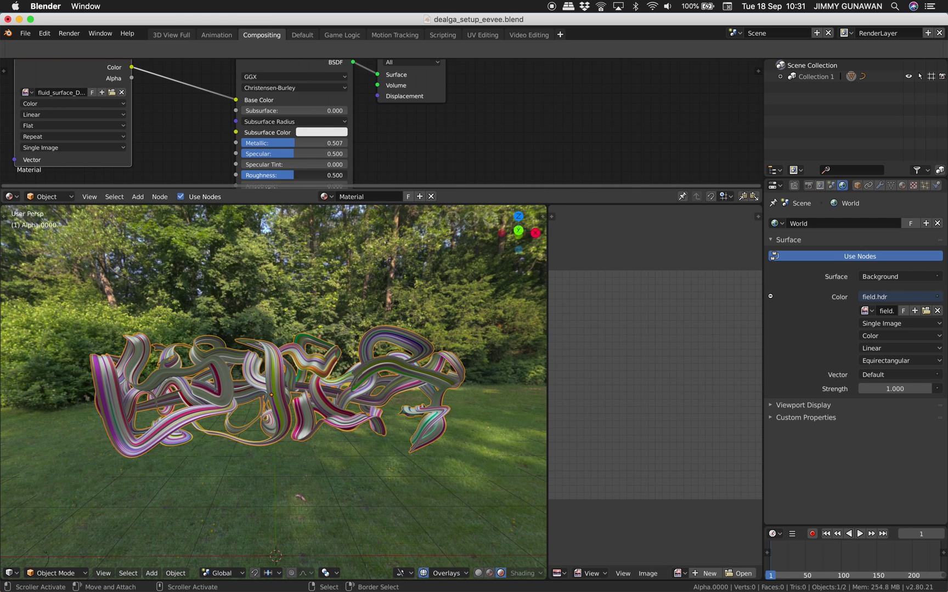
Set the Principled BSDF's Roughness to 0.281 and Metallic to 0.514, and adjust the border between viewport and image editor
{"action": "left_click_drag", "start_coordinate": [286, 175], "coordinate": [325, 175]}
{"action": "left_click_drag", "start_coordinate": [274, 143], "coordinate": [295, 144]}
{"action": "mouse_move", "coordinate": [247, 351]}
{"action": "middle_mouse_down"}
{"action": "mouse_move", "coordinate": [406, 358]}
{"action": "mouse_move", "coordinate": [545, 205]}
{"action": "middle_mouse_up"}
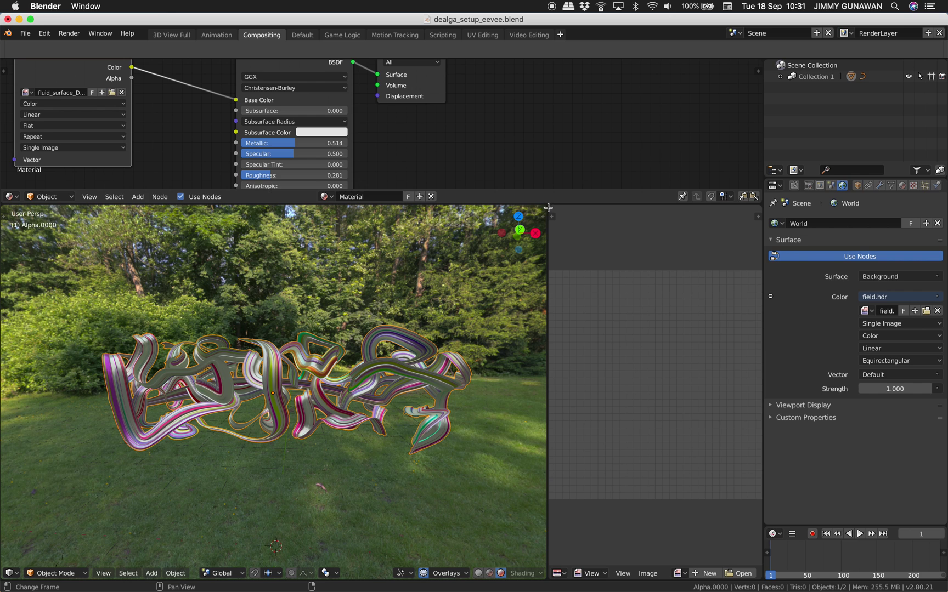
{"action": "left_click_drag", "start_coordinate": [581, 207], "coordinate": [617, 214]}
Switch to the Blender 2.79 window, hide the viewport sidebar and bring the vector Vector Noise node into view
{"action": "key", "text": "ctrl+Right"}
{"action": "key", "text": "ctrl+Right"}
{"action": "key", "text": "n"}
{"action": "scroll", "coordinate": [367, 324], "scroll_direction": "up", "scroll_amount": 1}
{"action": "scroll", "coordinate": [365, 328], "scroll_direction": "down", "scroll_amount": 3}
{"action": "mouse_move", "coordinate": [379, 332]}
{"action": "middle_mouse_down"}
{"action": "mouse_move", "coordinate": [365, 327]}
{"action": "mouse_move", "coordinate": [362, 386]}
{"action": "mouse_move", "coordinate": [348, 339]}
{"action": "middle_mouse_up"}
{"action": "scroll", "coordinate": [349, 339], "scroll_direction": "up", "scroll_amount": 3}
{"action": "scroll", "coordinate": [174, 99], "scroll_direction": "down", "scroll_amount": 4}
{"action": "scroll", "coordinate": [203, 112], "scroll_direction": "left", "scroll_amount": 5}
{"action": "scroll", "coordinate": [234, 129], "scroll_direction": "up", "scroll_amount": 3}
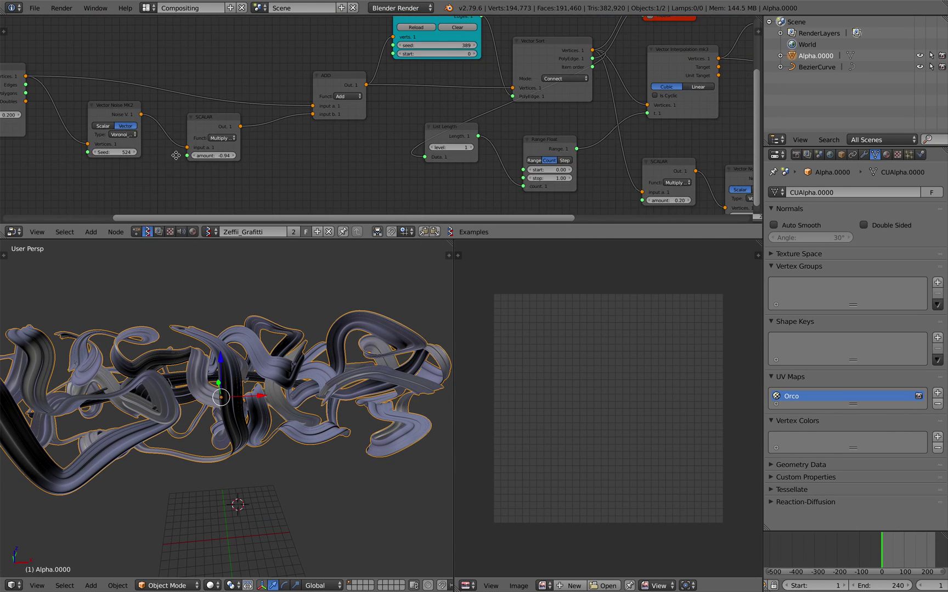
Lower the vector Vector Noise node's seed and delete the converted ribbon mesh
{"action": "middle_click_drag", "start_coordinate": [122, 158], "coordinate": [249, 147]}
{"action": "left_click_drag", "start_coordinate": [247, 144], "coordinate": [209, 144]}
{"action": "scroll", "coordinate": [302, 361], "scroll_direction": "down", "scroll_amount": 1}
{"action": "key", "text": "x"}
{"action": "left_click", "coordinate": [308, 422]}
Examine the downstream part of the Sverchok node tree and return to the Blender 2.80 window
{"action": "scroll", "coordinate": [225, 377], "scroll_direction": "down", "scroll_amount": 2}
{"action": "scroll", "coordinate": [480, 169], "scroll_direction": "down", "scroll_amount": 7}
{"action": "middle_click_drag", "start_coordinate": [608, 170], "coordinate": [349, 148]}
{"action": "scroll", "coordinate": [568, 160], "scroll_direction": "up", "scroll_amount": 3}
{"action": "middle_click_drag", "start_coordinate": [621, 139], "coordinate": [431, 130]}
{"action": "scroll", "coordinate": [431, 130], "scroll_direction": "up", "scroll_amount": 6}
{"action": "scroll", "coordinate": [431, 130], "scroll_direction": "up", "scroll_amount": 1}
{"action": "left_click", "coordinate": [480, 97]}
{"action": "scroll", "coordinate": [351, 379], "scroll_direction": "up", "scroll_amount": 4}
{"action": "scroll", "coordinate": [326, 357], "scroll_direction": "down", "scroll_amount": 2}
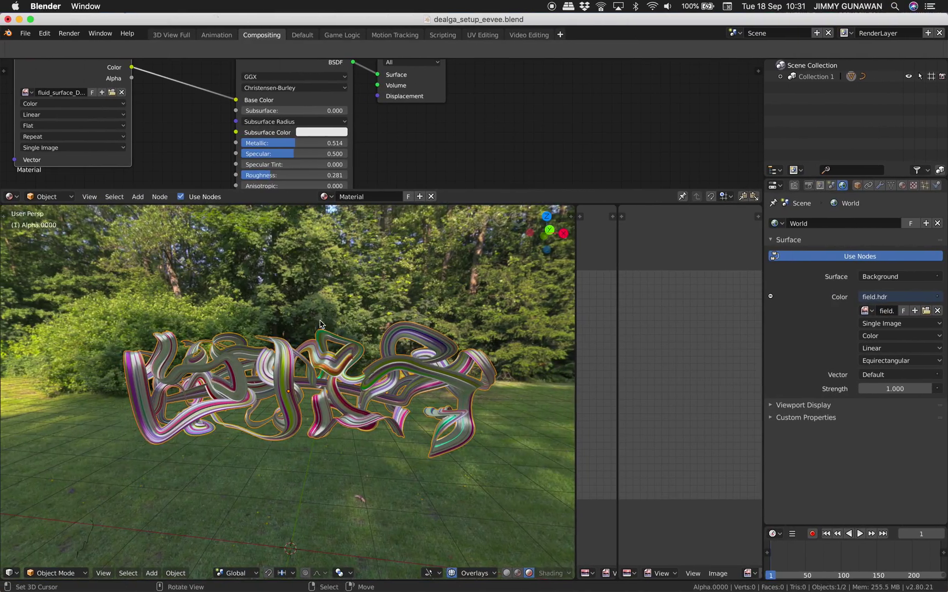
Make the Shader Editor taller and set the Principled BSDF's Metallic to 0.602, checking the reflections on the ribbons
{"action": "middle_click_drag", "start_coordinate": [320, 324], "coordinate": [503, 333]}
{"action": "scroll", "coordinate": [460, 145], "scroll_direction": "down", "scroll_amount": 2}
{"action": "middle_click_drag", "start_coordinate": [377, 445], "coordinate": [391, 412]}
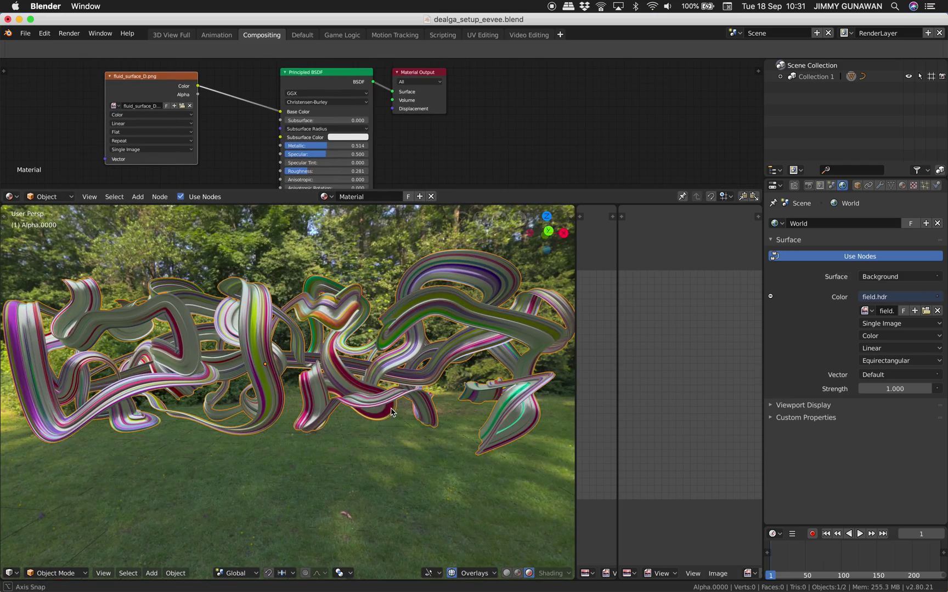
{"action": "left_click_drag", "start_coordinate": [392, 205], "coordinate": [392, 246]}
{"action": "scroll", "coordinate": [353, 120], "scroll_direction": "up", "scroll_amount": 3}
{"action": "scroll", "coordinate": [345, 190], "scroll_direction": "down", "scroll_amount": 2}
{"action": "middle_click_drag", "start_coordinate": [348, 176], "coordinate": [353, 174]}
{"action": "scroll", "coordinate": [353, 173], "scroll_direction": "up", "scroll_amount": 2}
{"action": "left_click_drag", "start_coordinate": [353, 86], "coordinate": [370, 86]}
{"action": "middle_click_drag", "start_coordinate": [351, 329], "coordinate": [317, 344]}
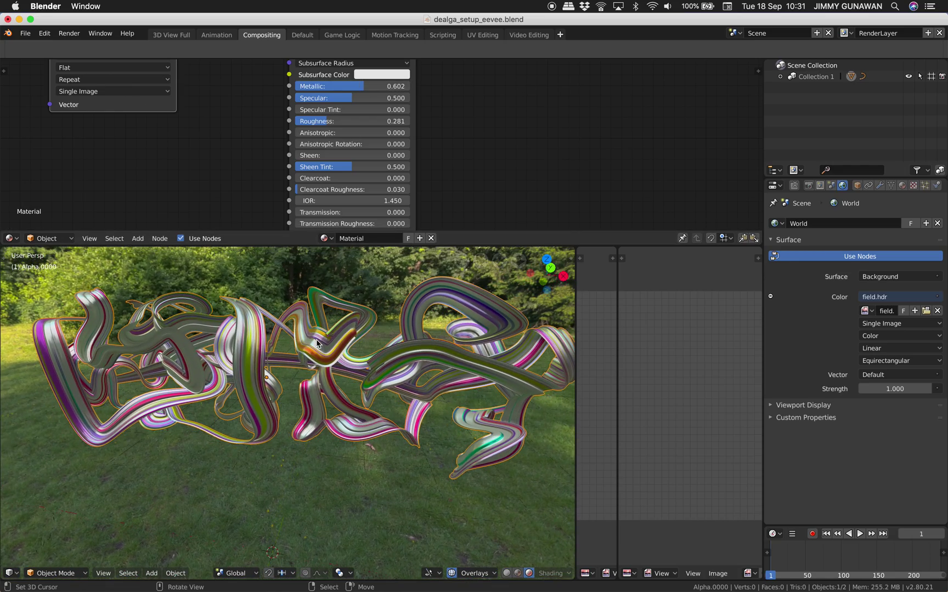